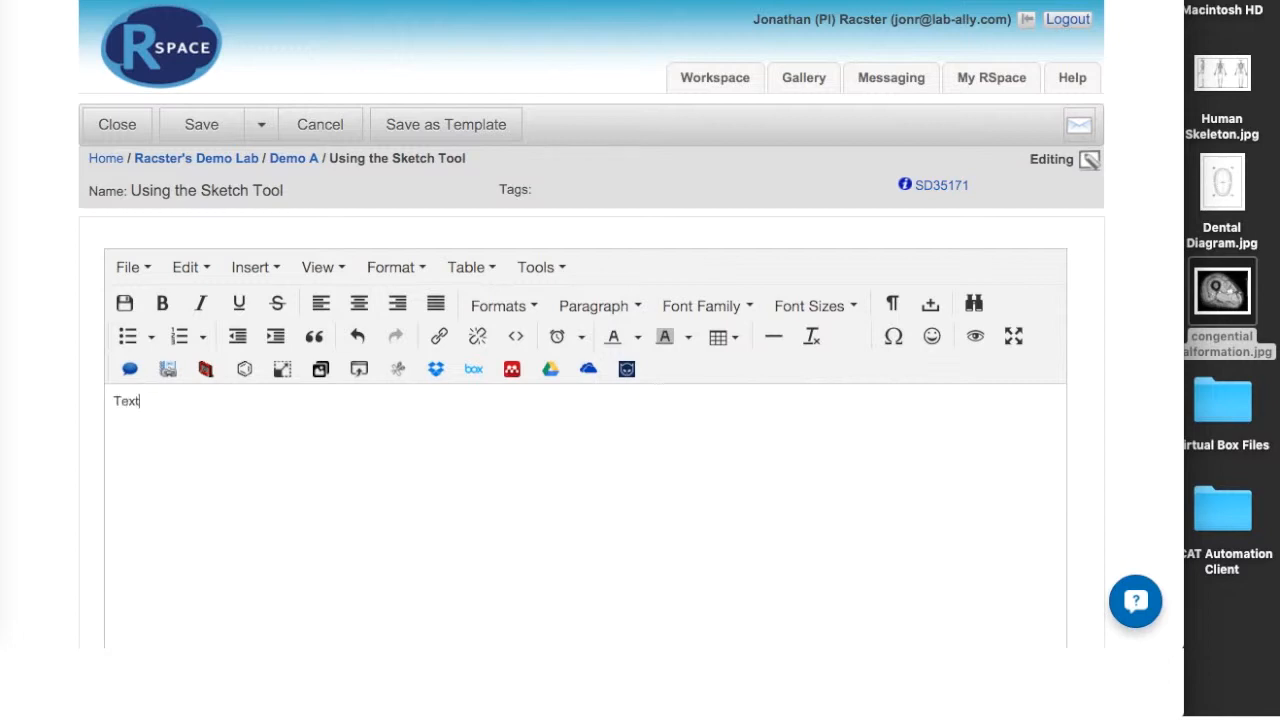
Insert congential malformation.jpg from the desktop on a new line below the text and shrink it to a small thumbnail
key(Return)
drag(1222, 292, 683, 500)
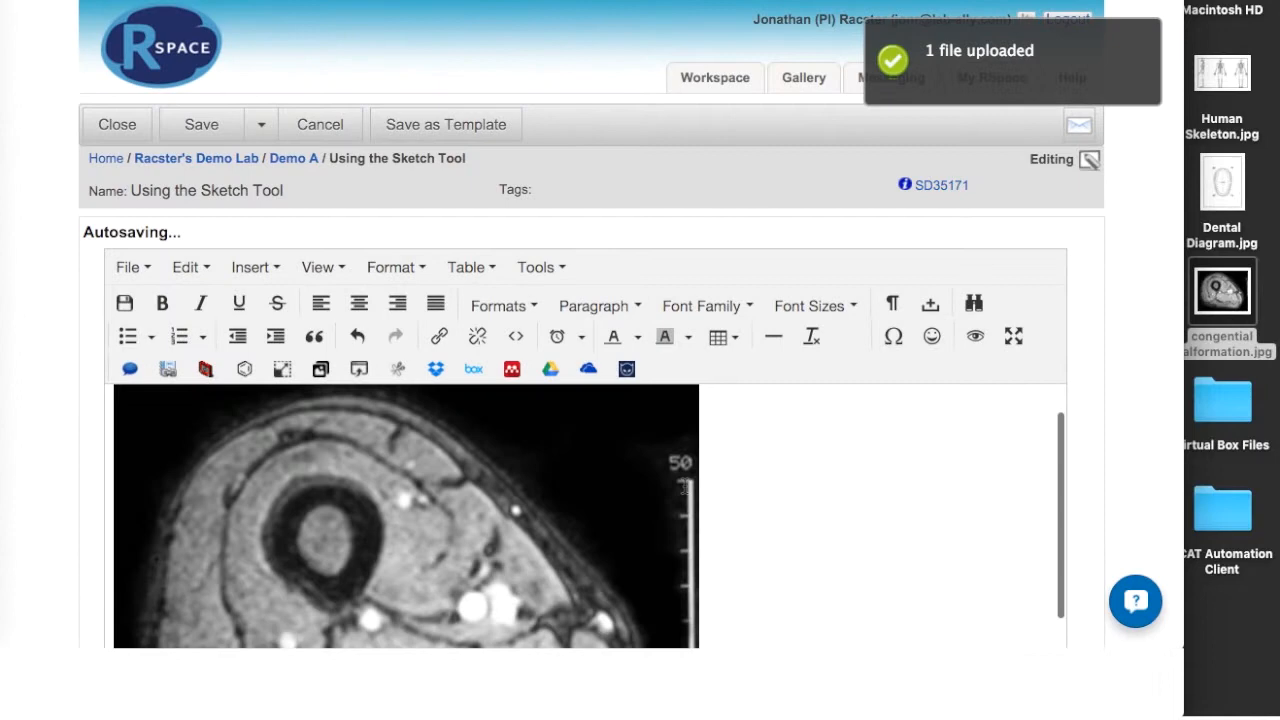
click(656, 524)
scroll(656, 524, down, 5)
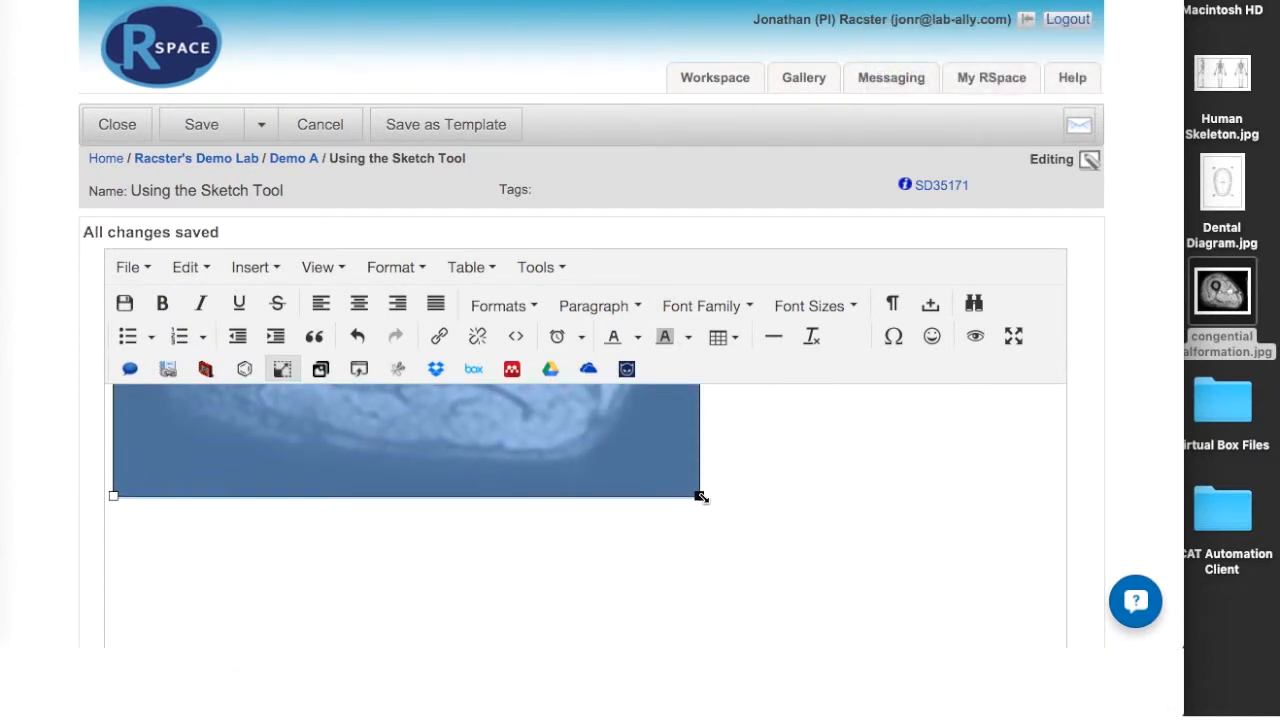
drag(699, 496, 439, 383)
scroll(449, 457, up, 5)
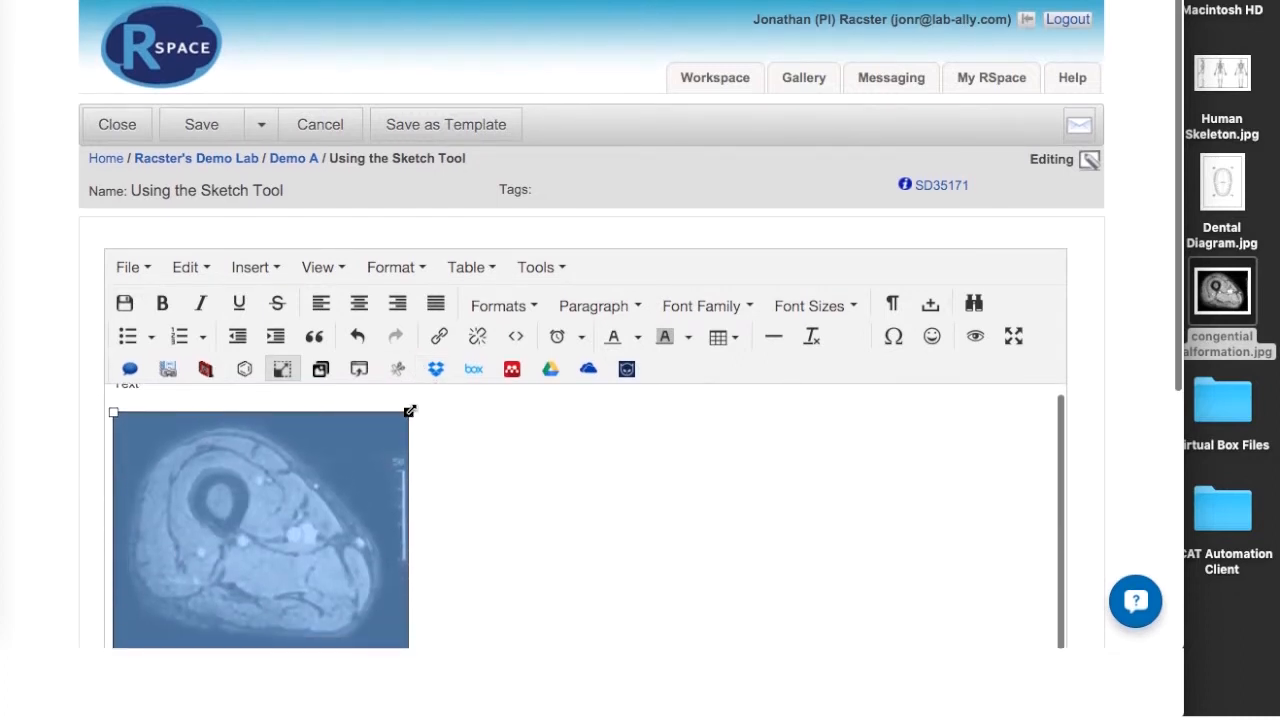
drag(409, 412, 305, 485)
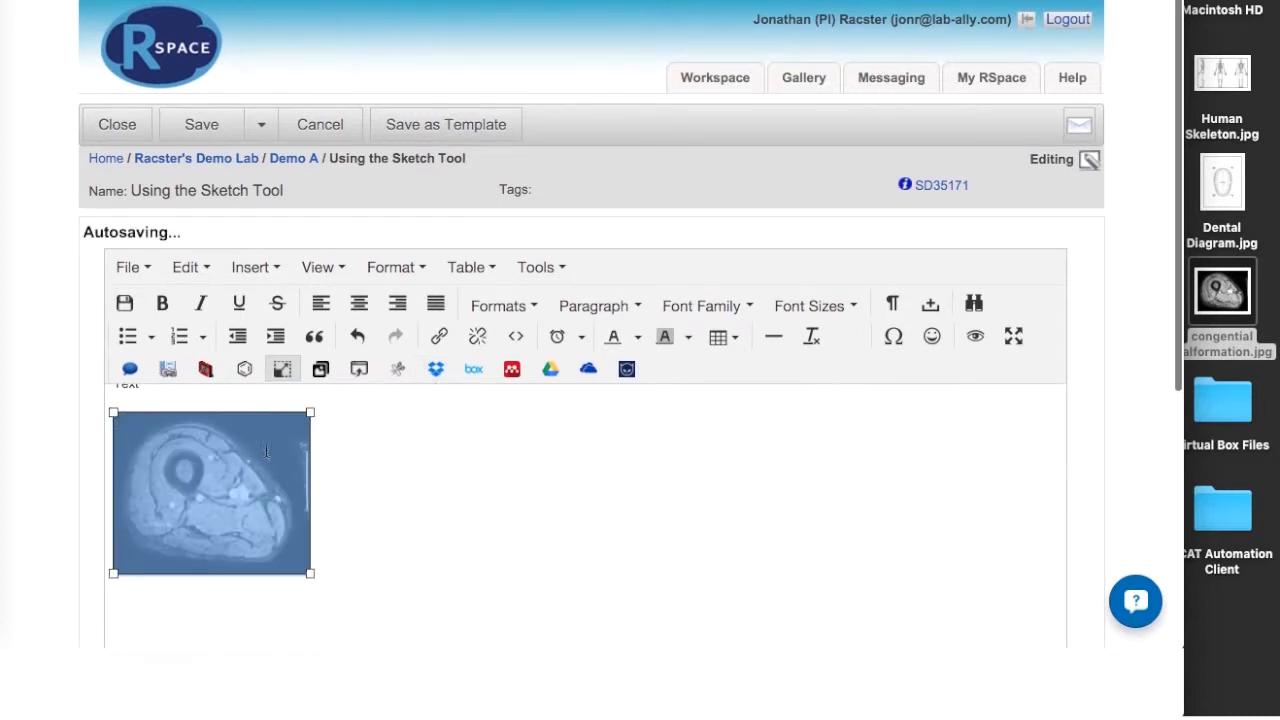
Try right and centre alignment on the inserted image, and set it back to left alignment
click(398, 304)
click(397, 305)
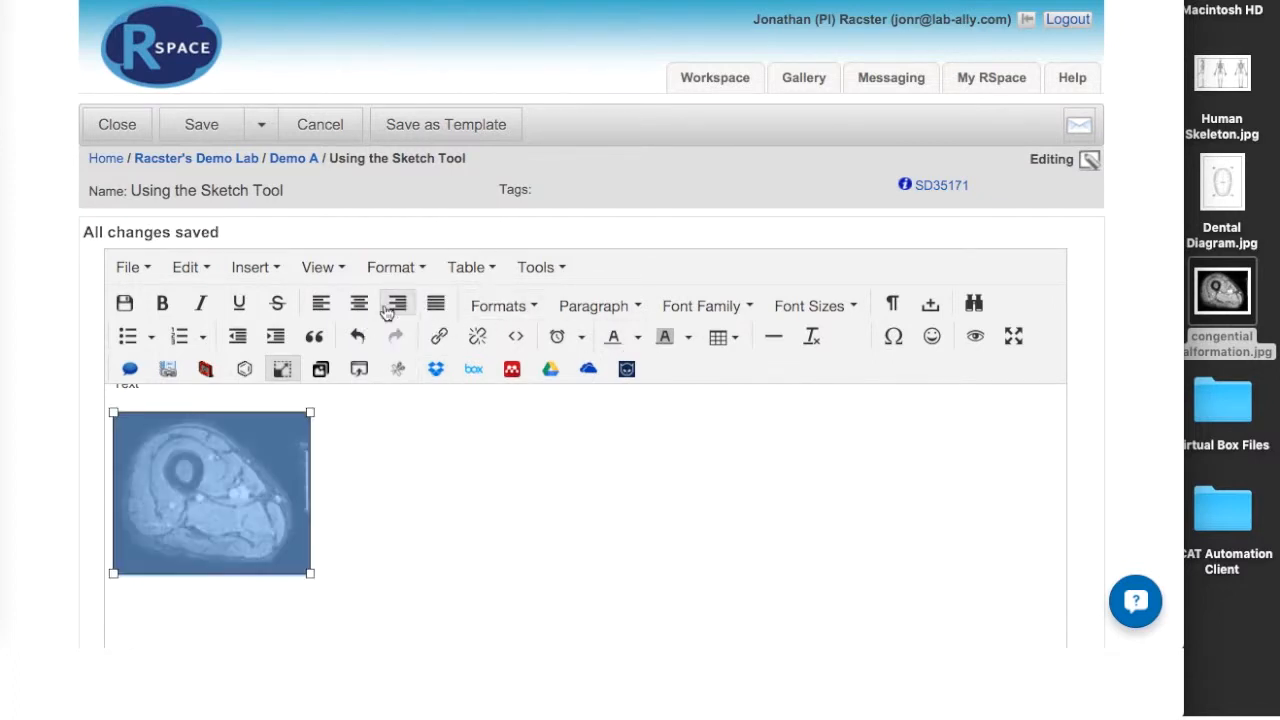
click(360, 305)
click(330, 307)
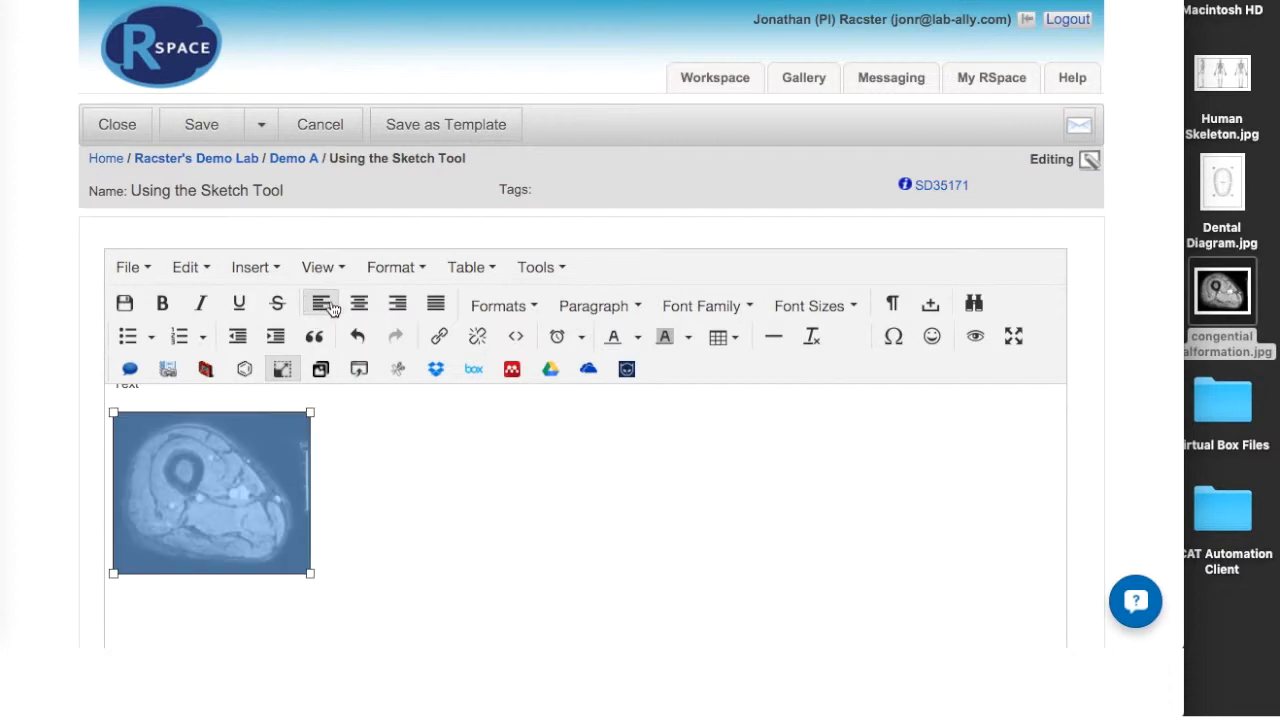
click(389, 537)
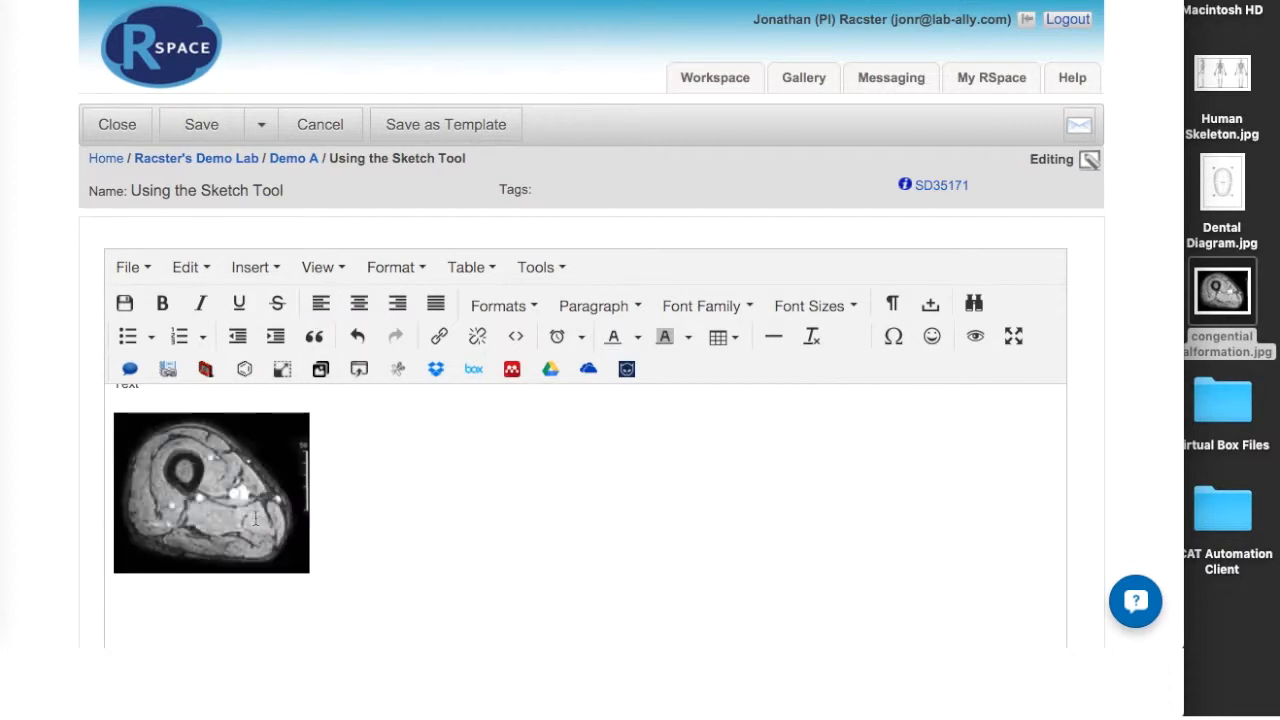
Open the inserted scan image in the sketch editor and cancel without saving
double_click(255, 517)
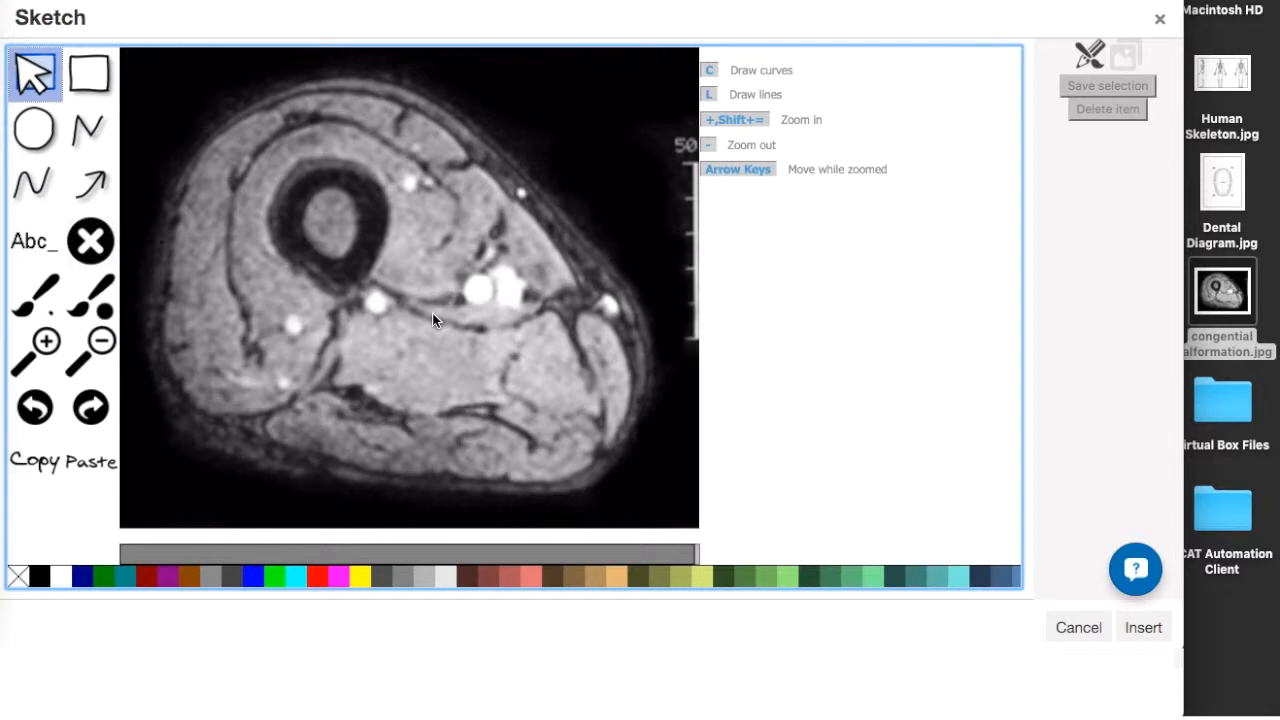
click(433, 315)
click(1078, 627)
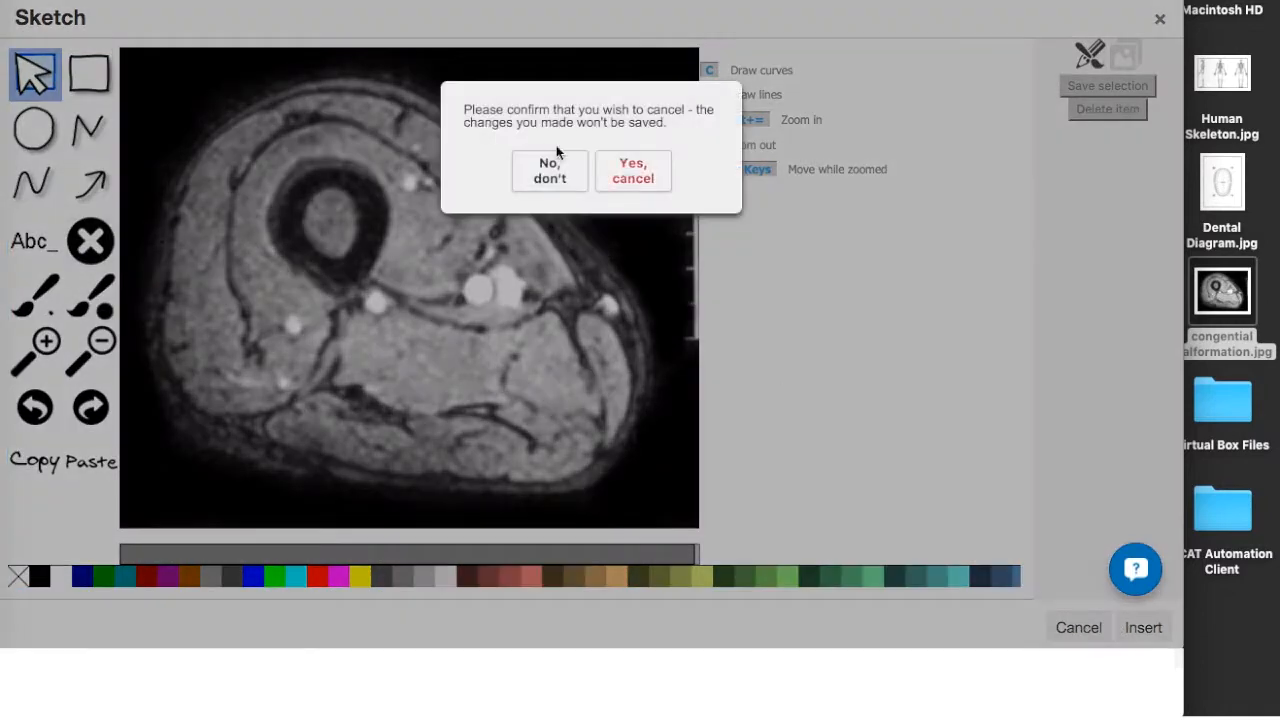
click(613, 166)
Start a new blank sketch on the line below the scan image in the document
click(414, 437)
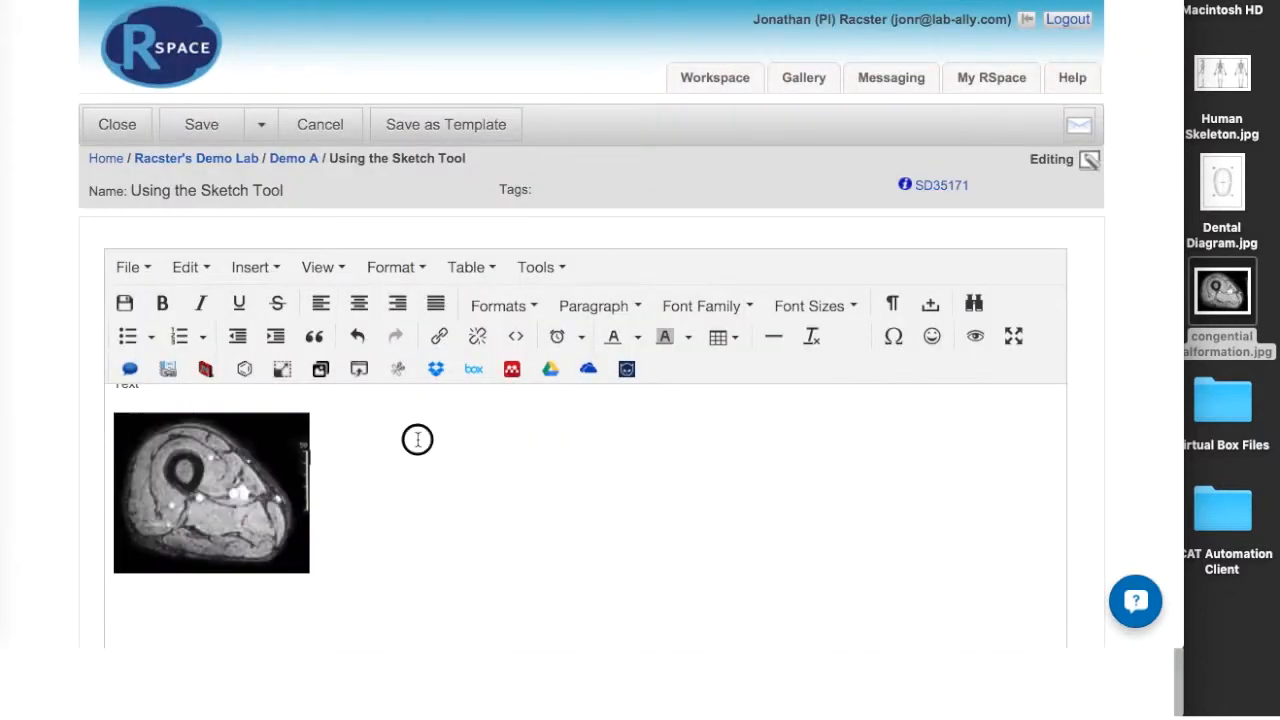
scroll(417, 437, down, 2)
click(389, 512)
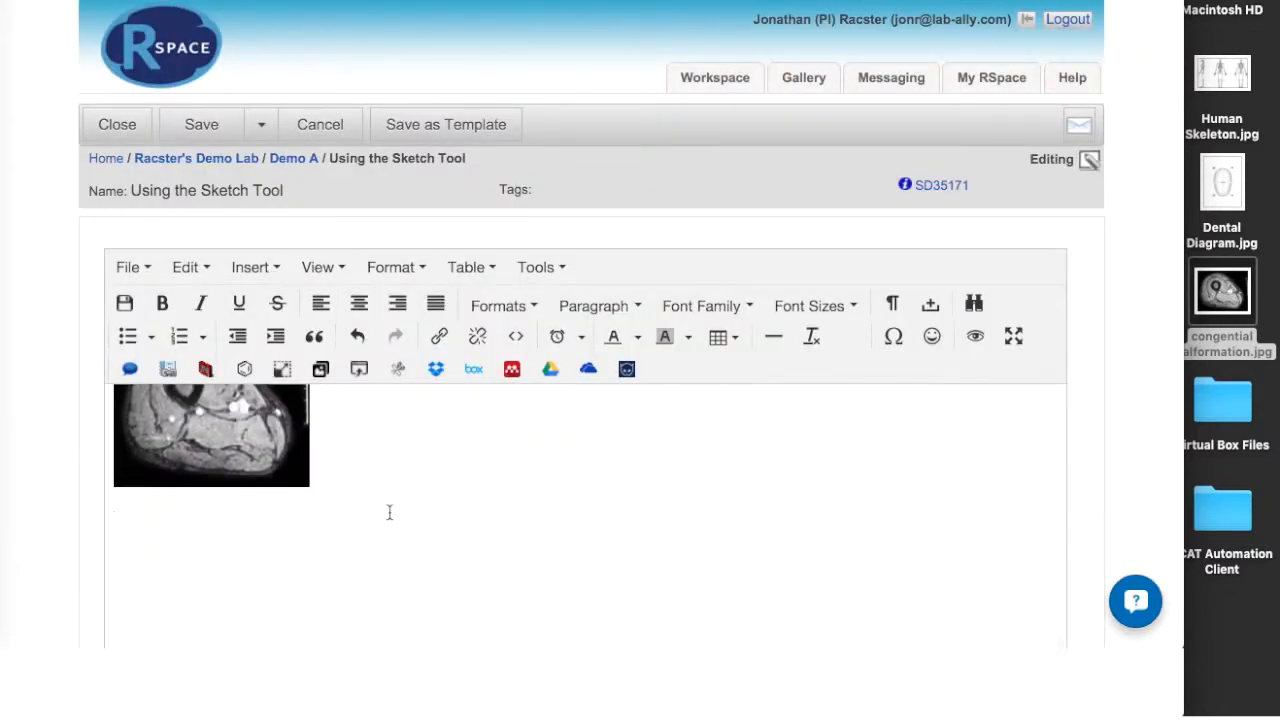
scroll(364, 529, down, 3)
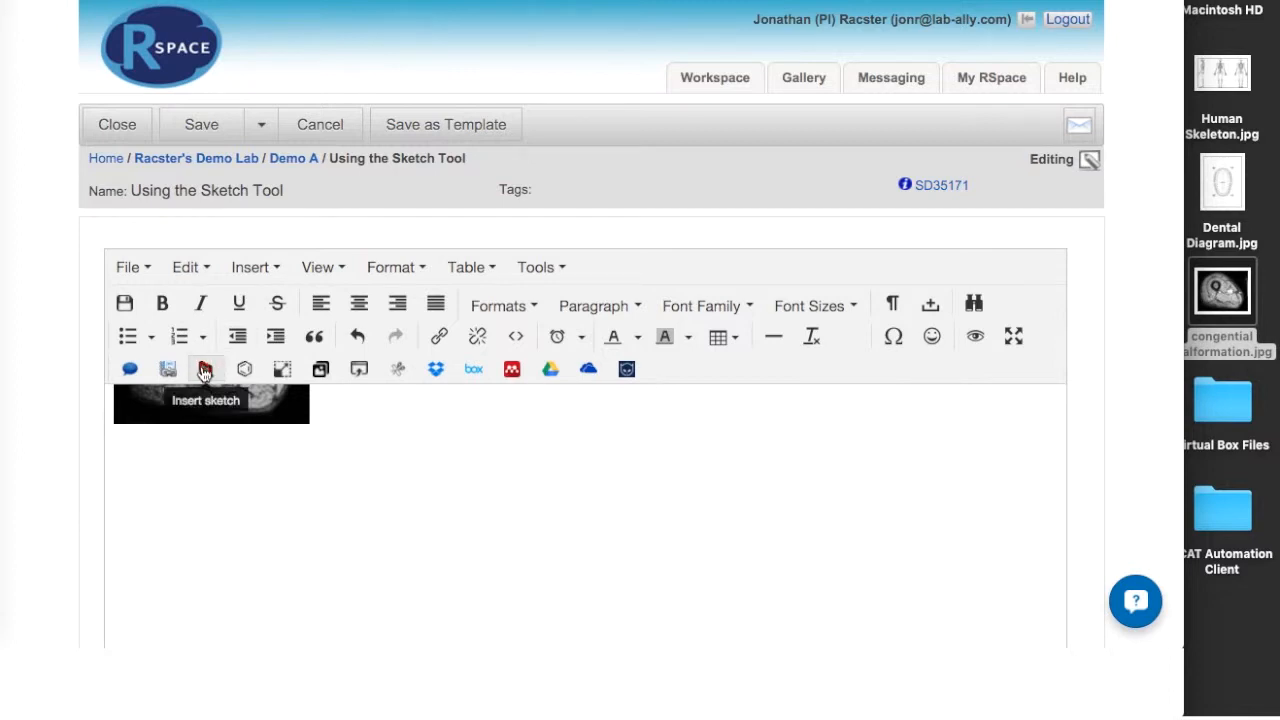
click(250, 267)
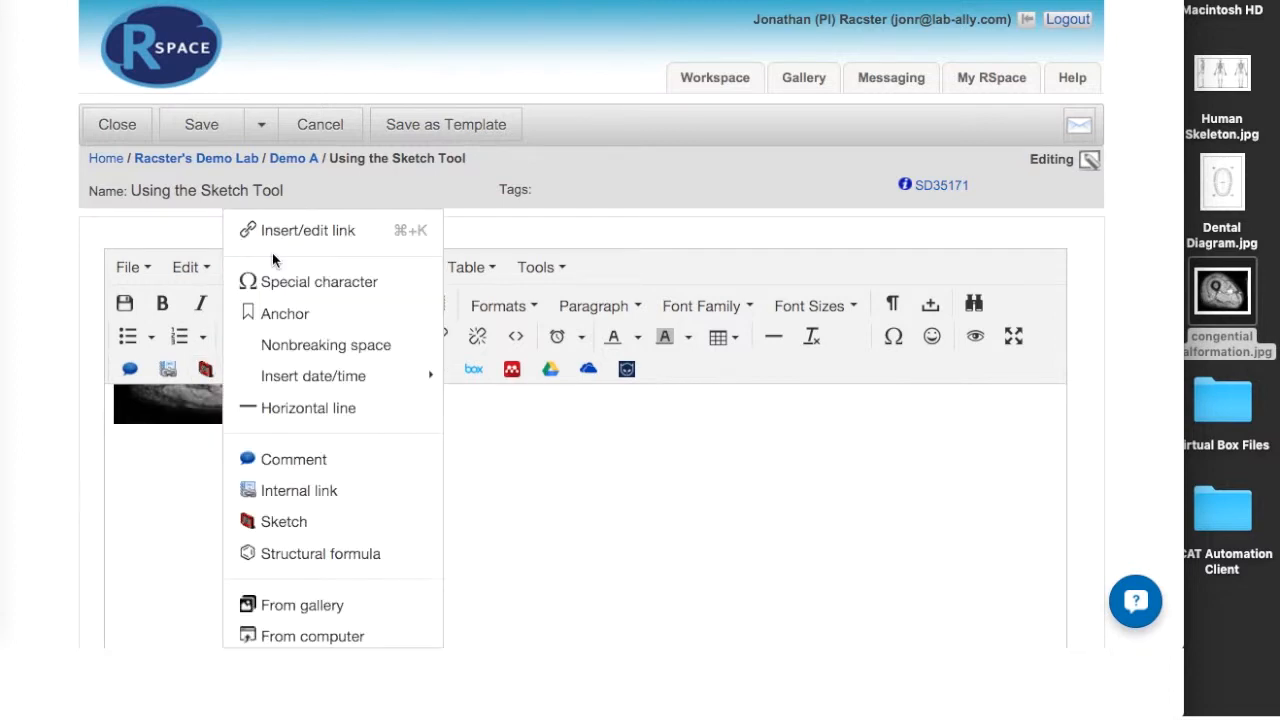
click(278, 520)
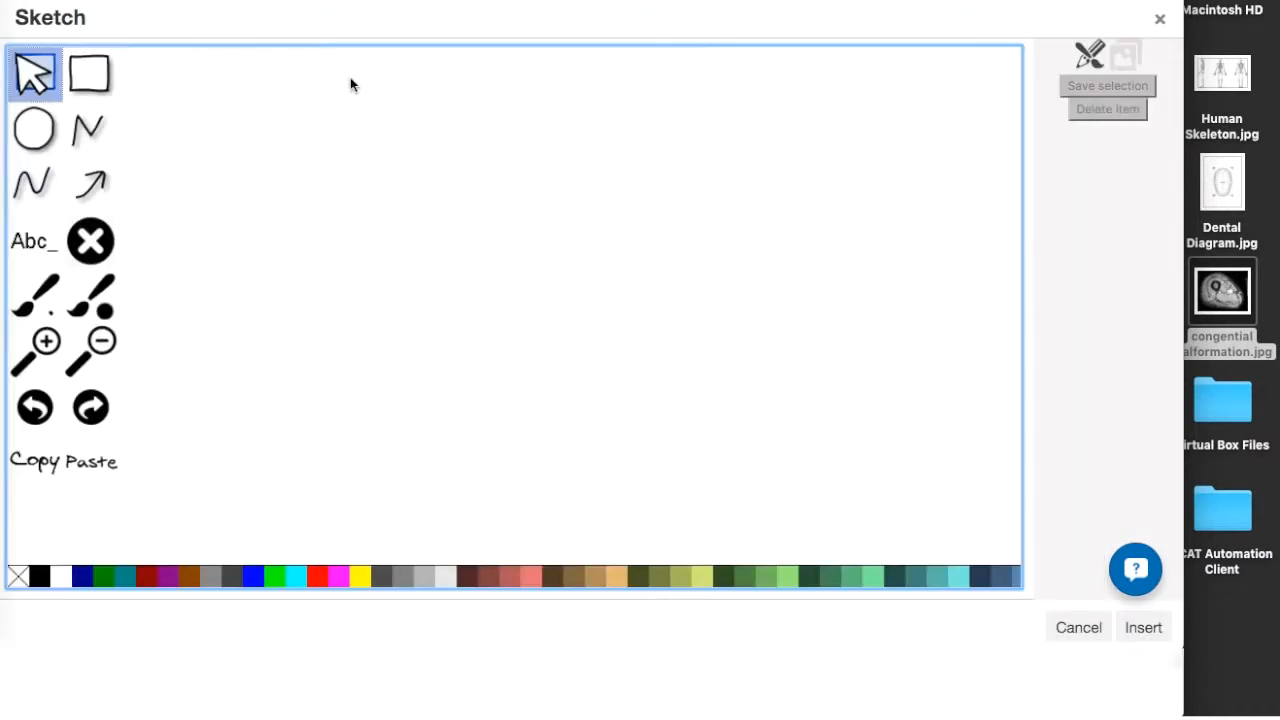
Browse the gallery images in the sketch editor and add the leg cross-section scan to the canvas
click(1121, 62)
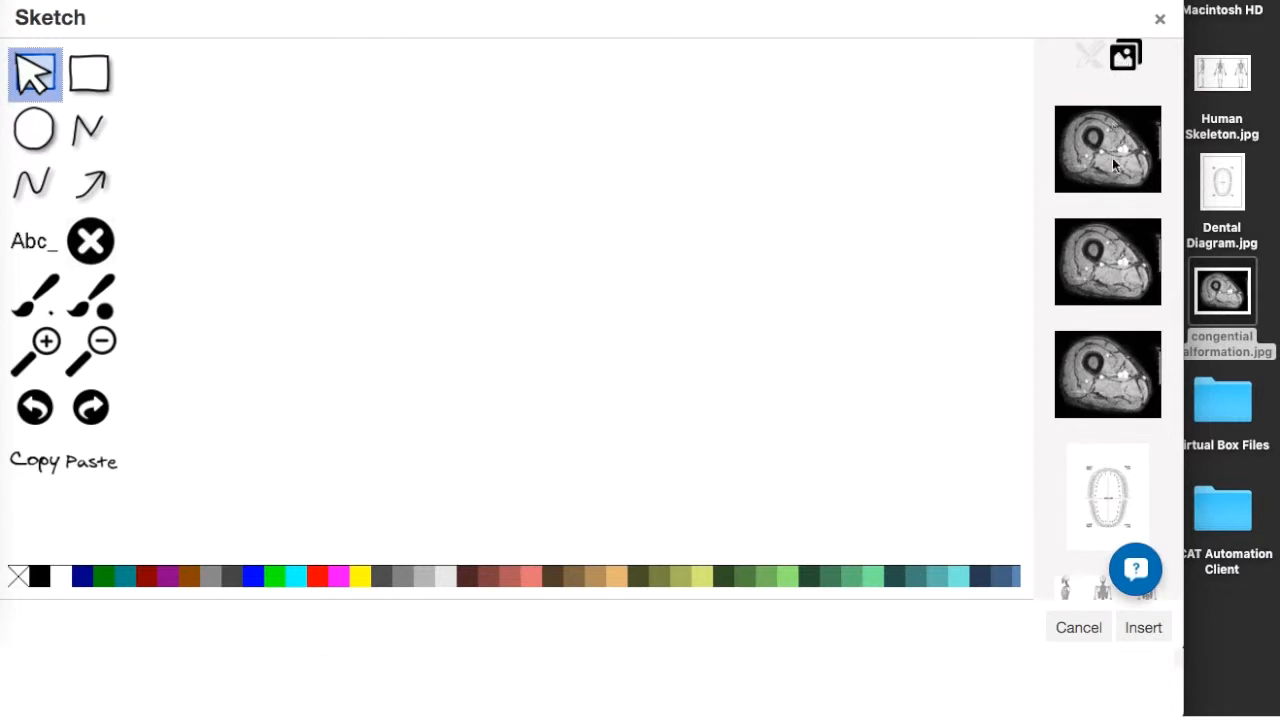
scroll(1110, 203, down, 5)
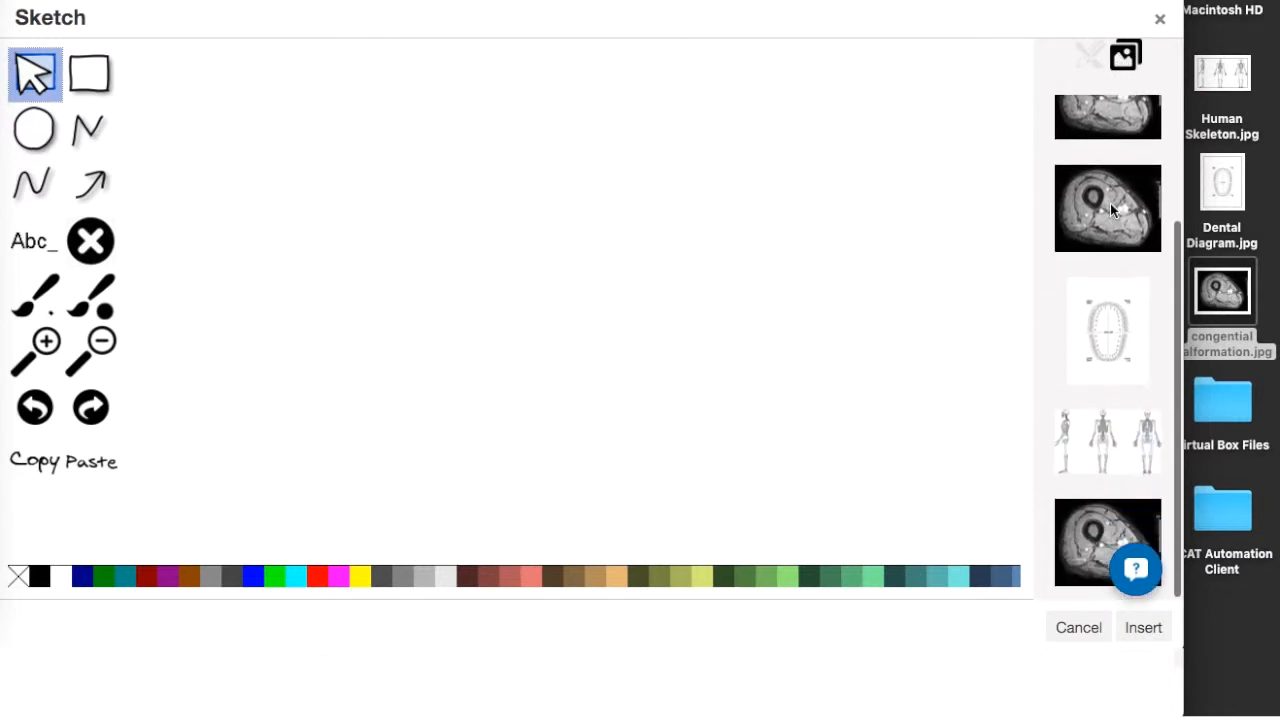
scroll(1110, 203, up, 5)
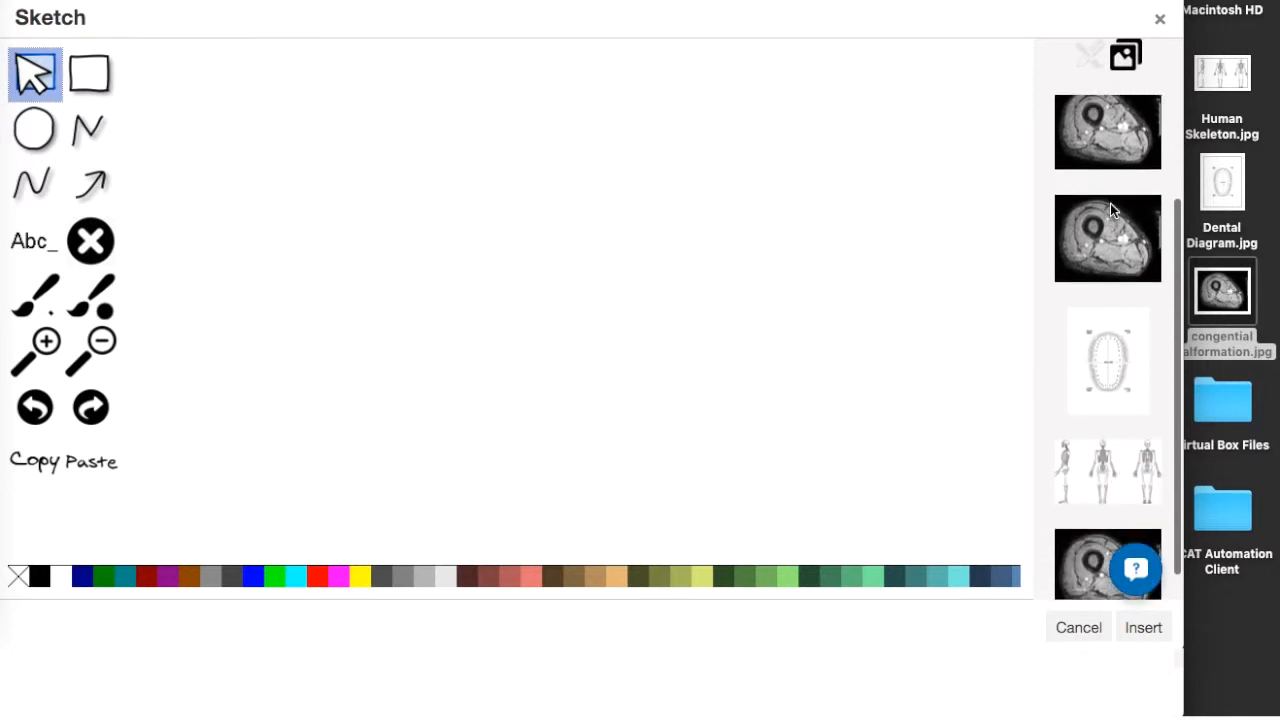
click(1097, 136)
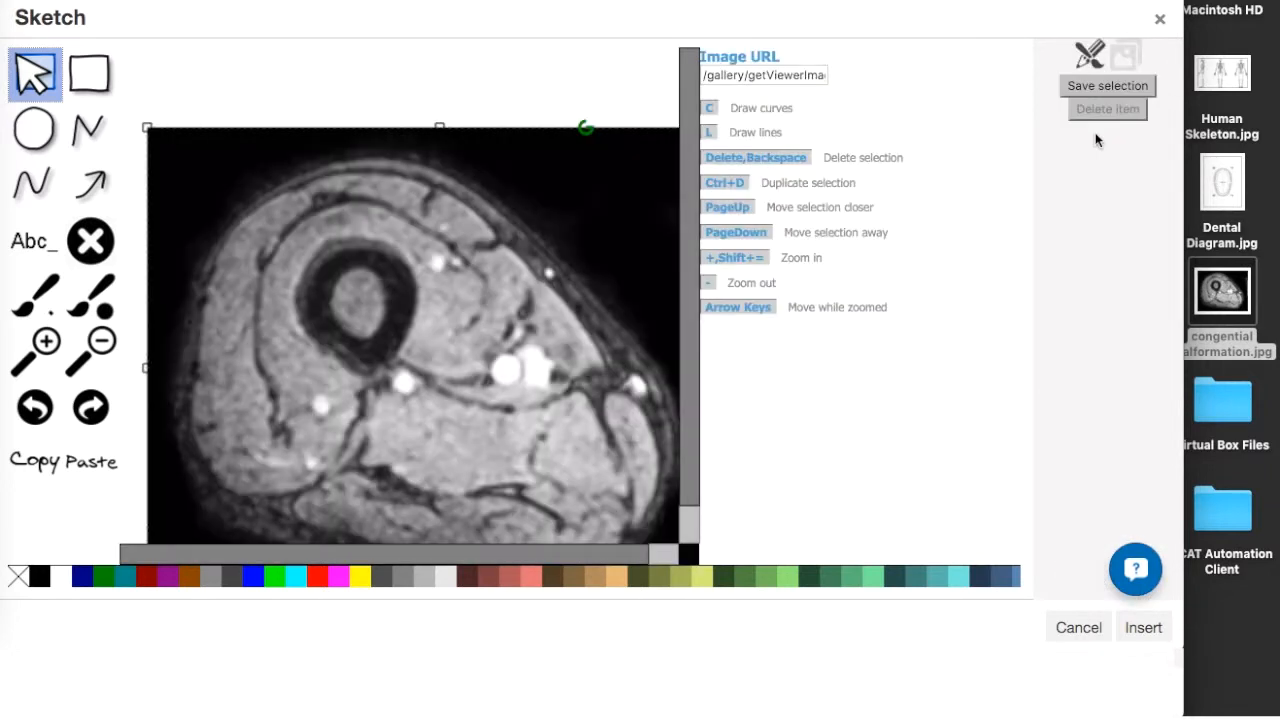
Scale the scan down to about half its size and move it to the upper middle of the canvas
click(569, 358)
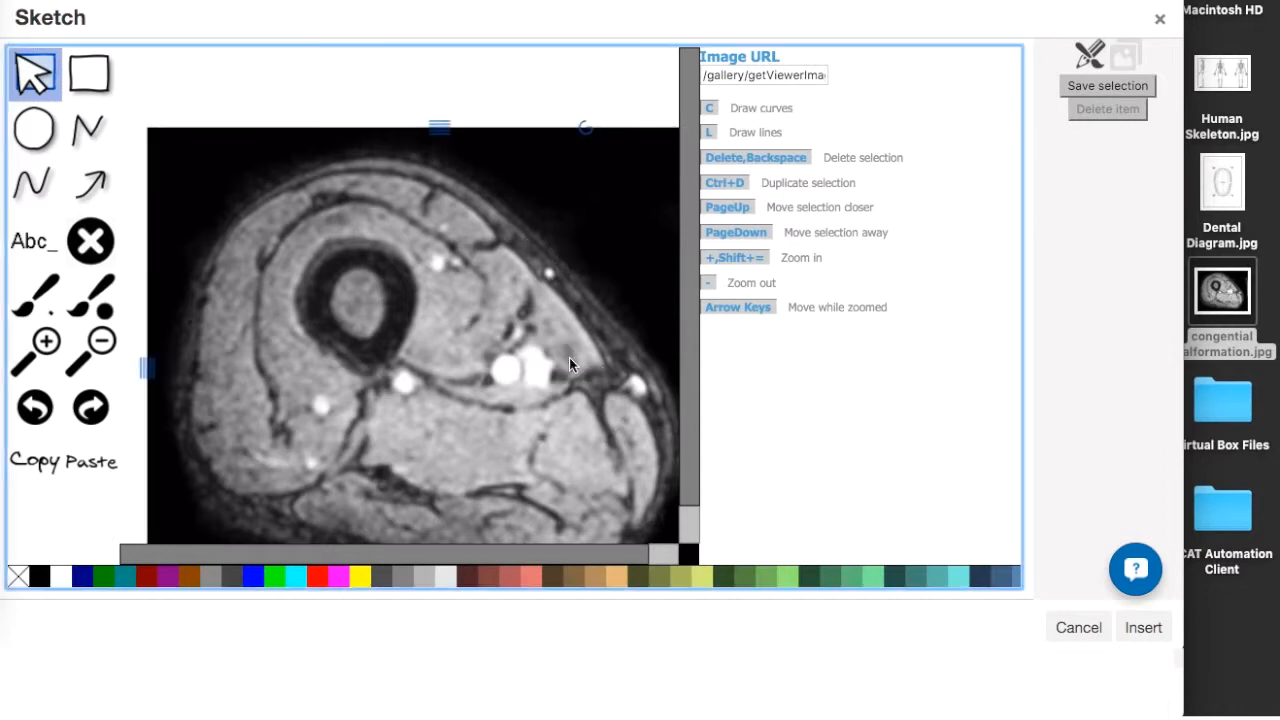
drag(147, 129, 421, 375)
drag(551, 443, 373, 212)
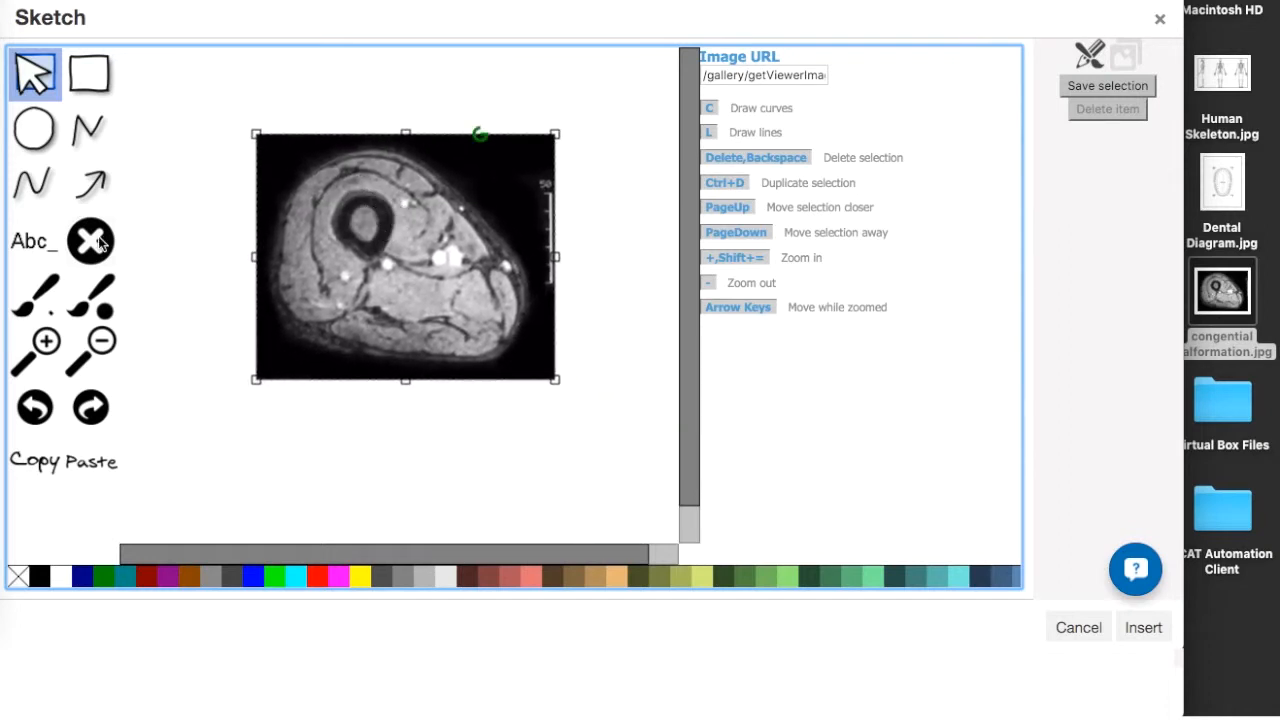
Add the text label "Radiograph" to the sketch and place it across the scan's lower-left corner
click(36, 242)
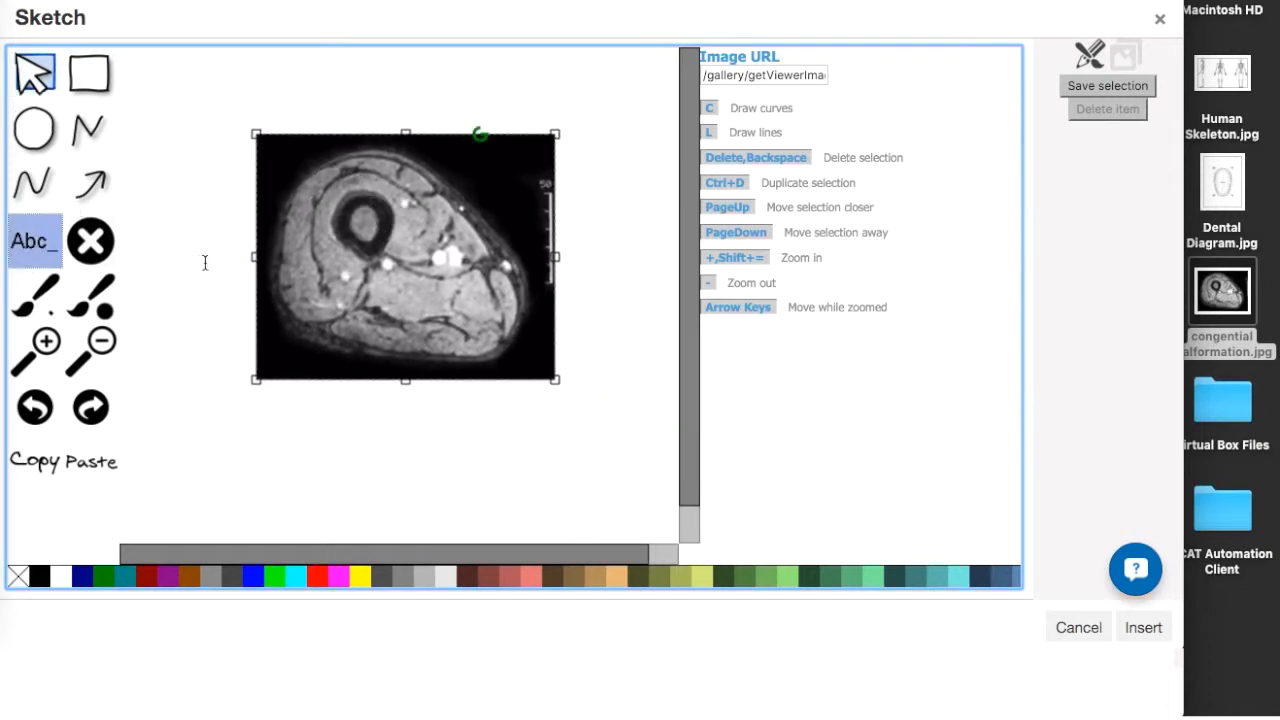
click(205, 262)
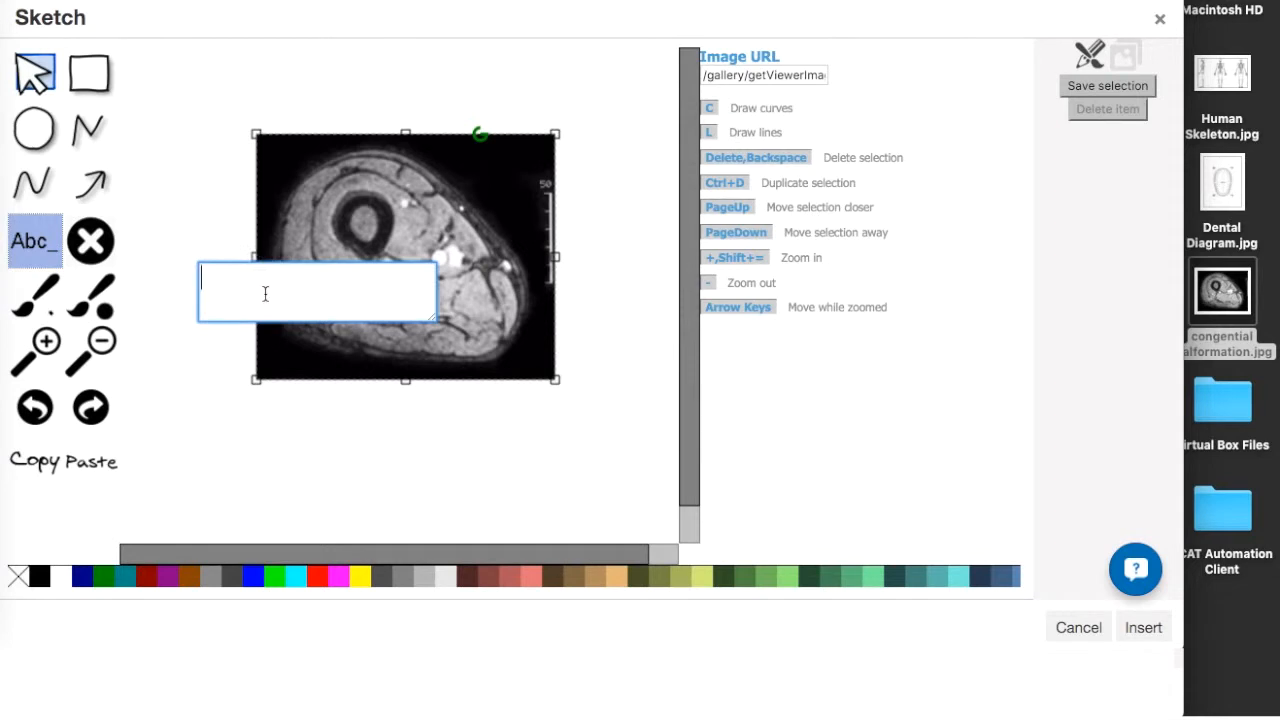
text(Radiograph)
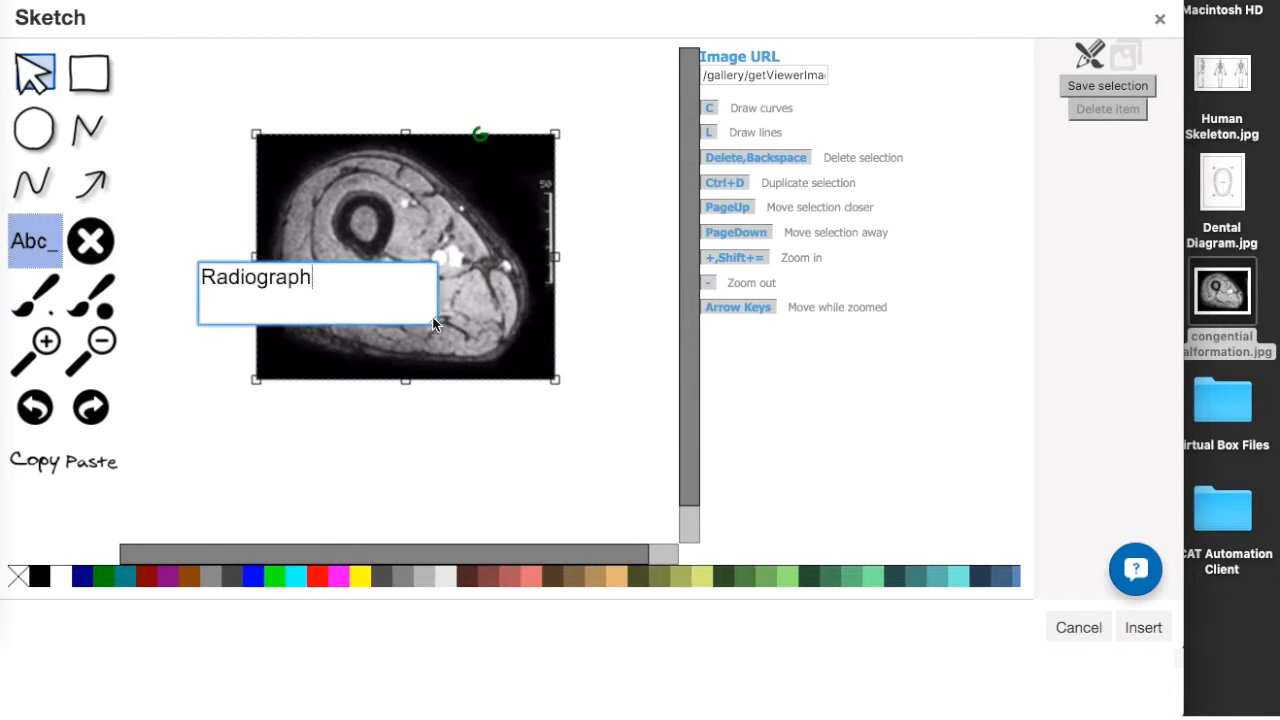
click(254, 437)
drag(245, 302, 350, 318)
drag(609, 315, 240, 356)
Recolour the "Radiograph" label cyan and deselect it
double_click(237, 351)
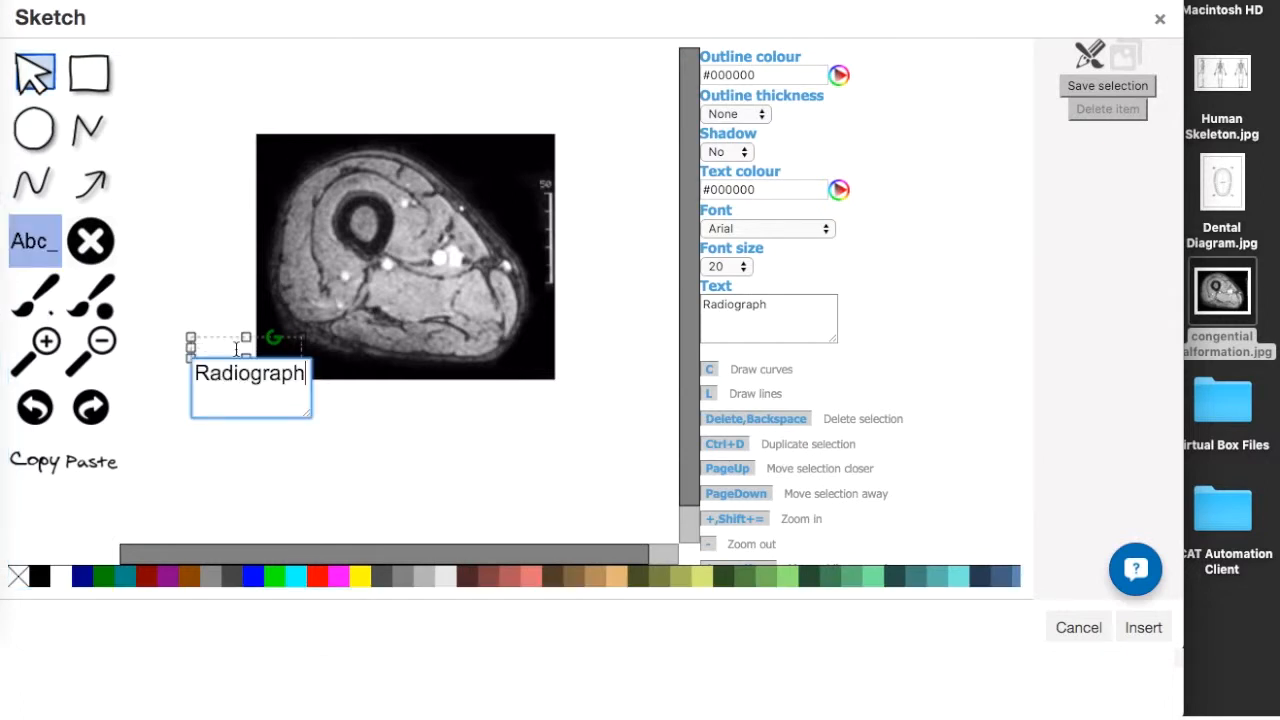
double_click(238, 373)
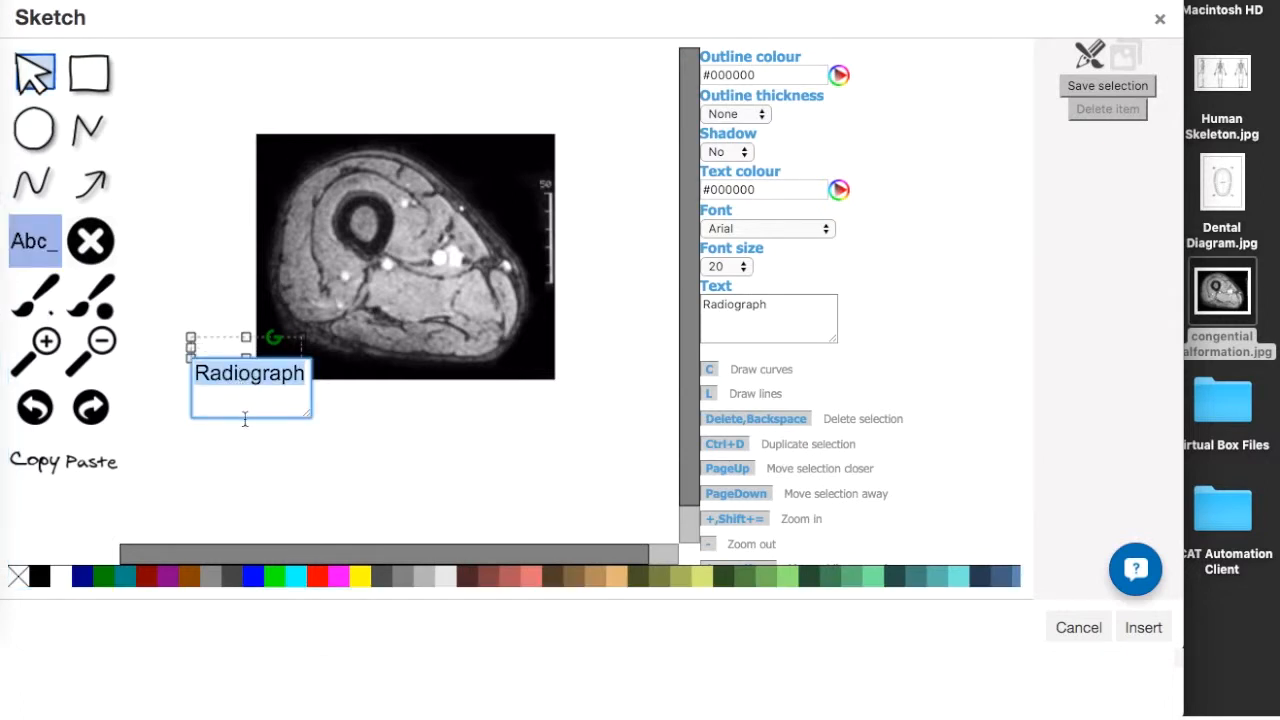
click(245, 420)
click(297, 576)
click(282, 468)
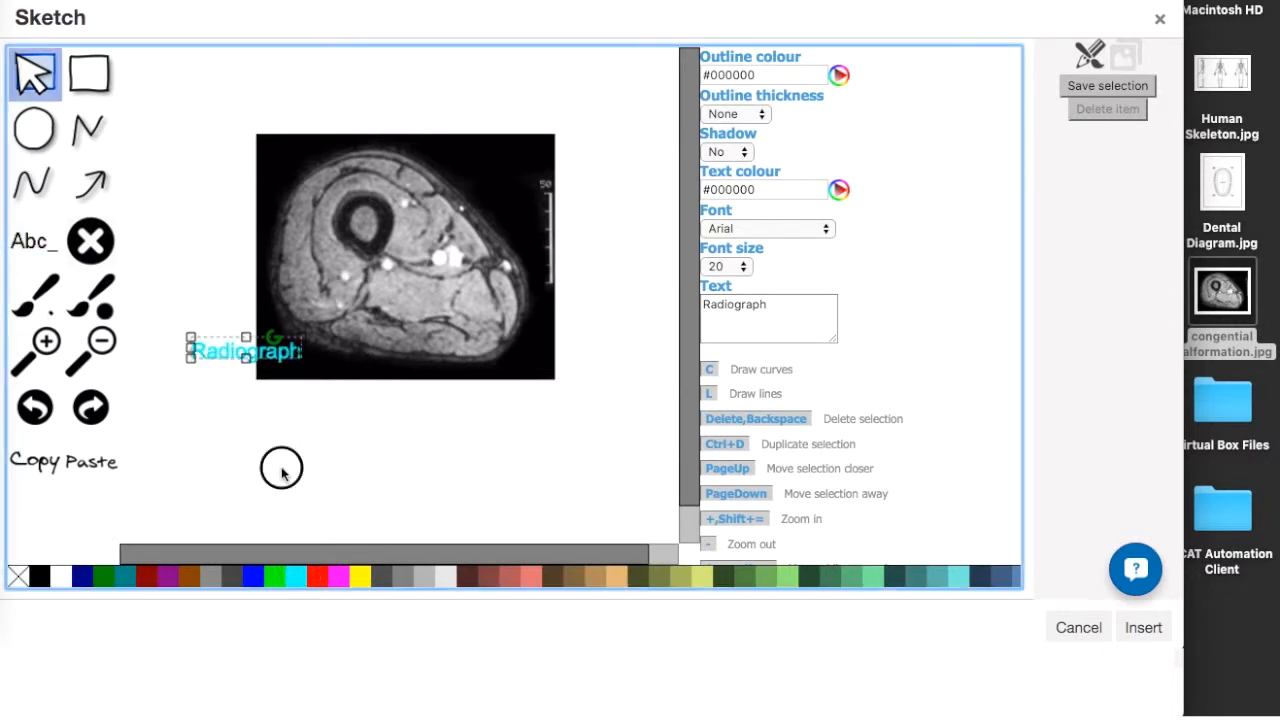
Draw a cyan circle over the scan's upper-left edge and a small cyan rectangle over its lower-right edge
click(43, 136)
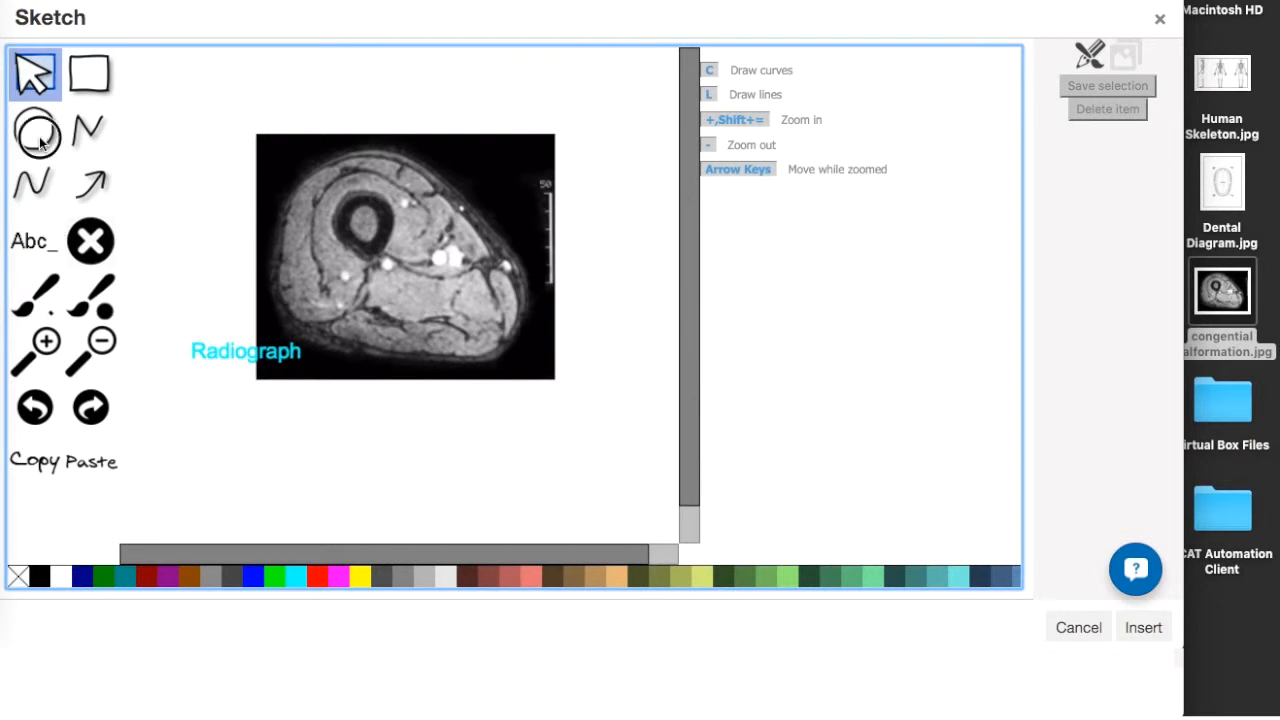
mouse_move(224, 203)
mouse_down()
mouse_move(311, 203)
mouse_move(278, 180)
mouse_up()
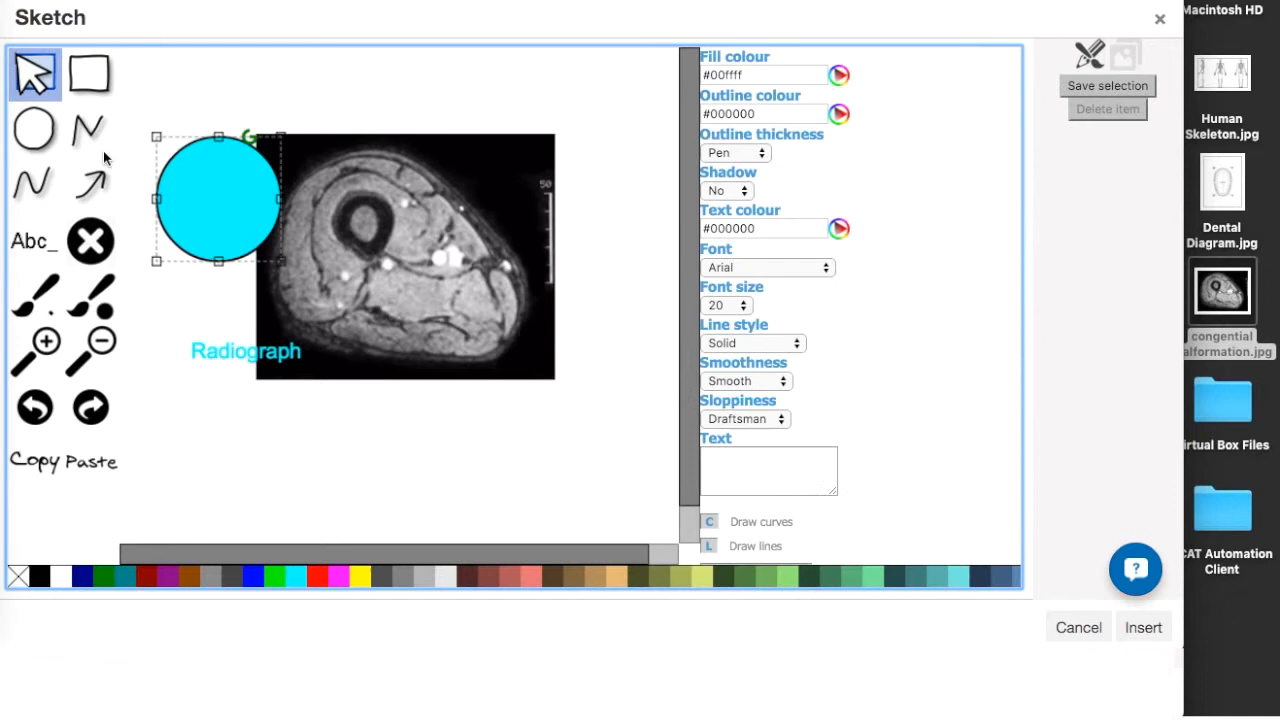
click(90, 72)
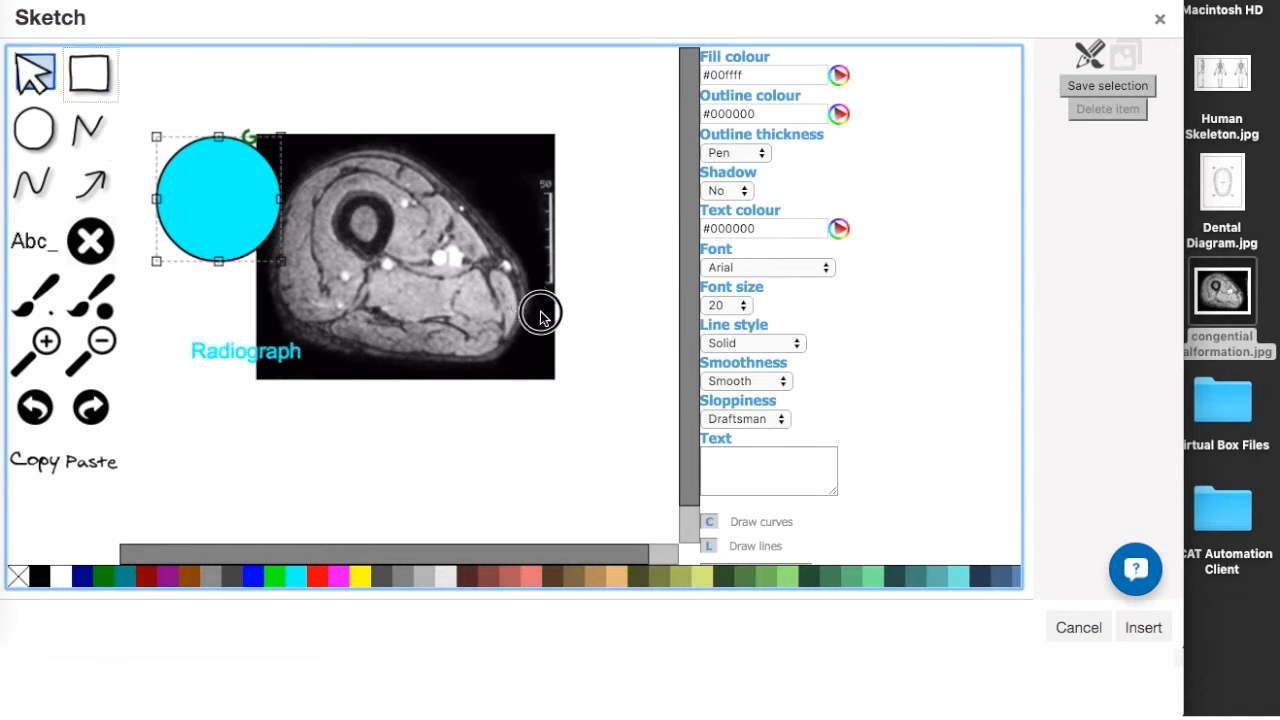
drag(532, 306, 602, 349)
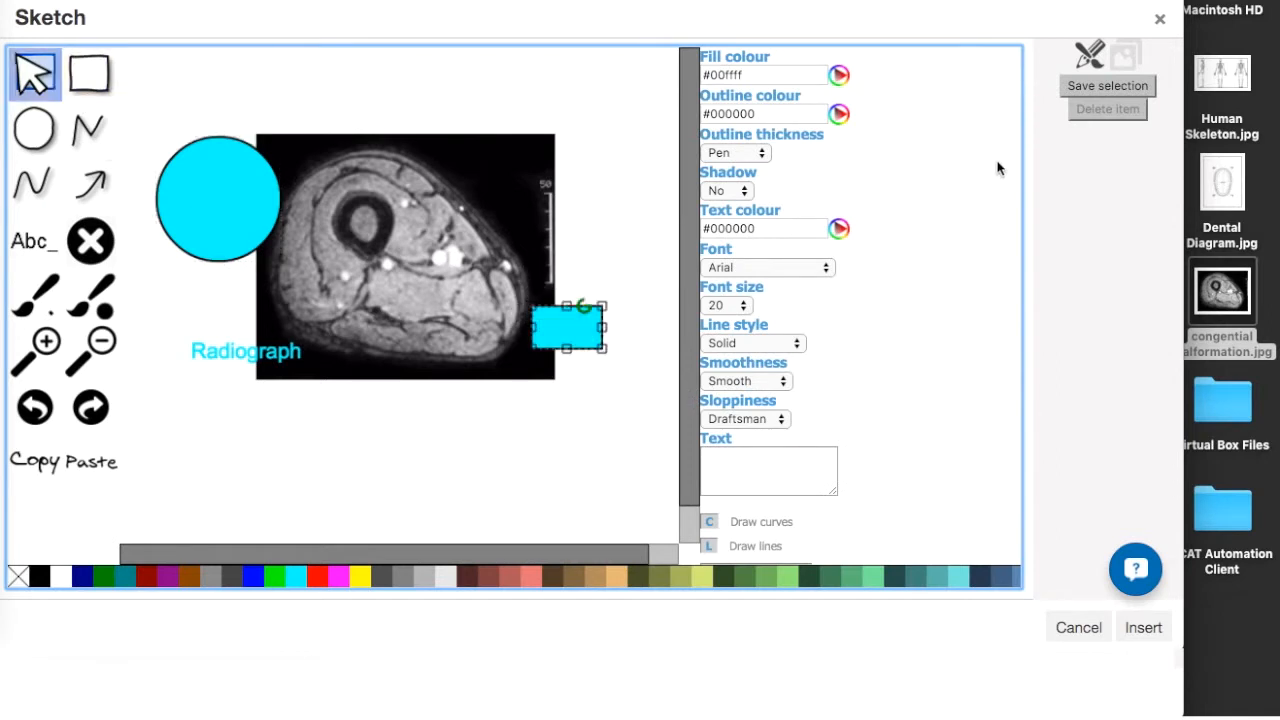
Add the human skeleton diagram from the gallery, shrink it and place it over the scan's lower edge
click(1125, 55)
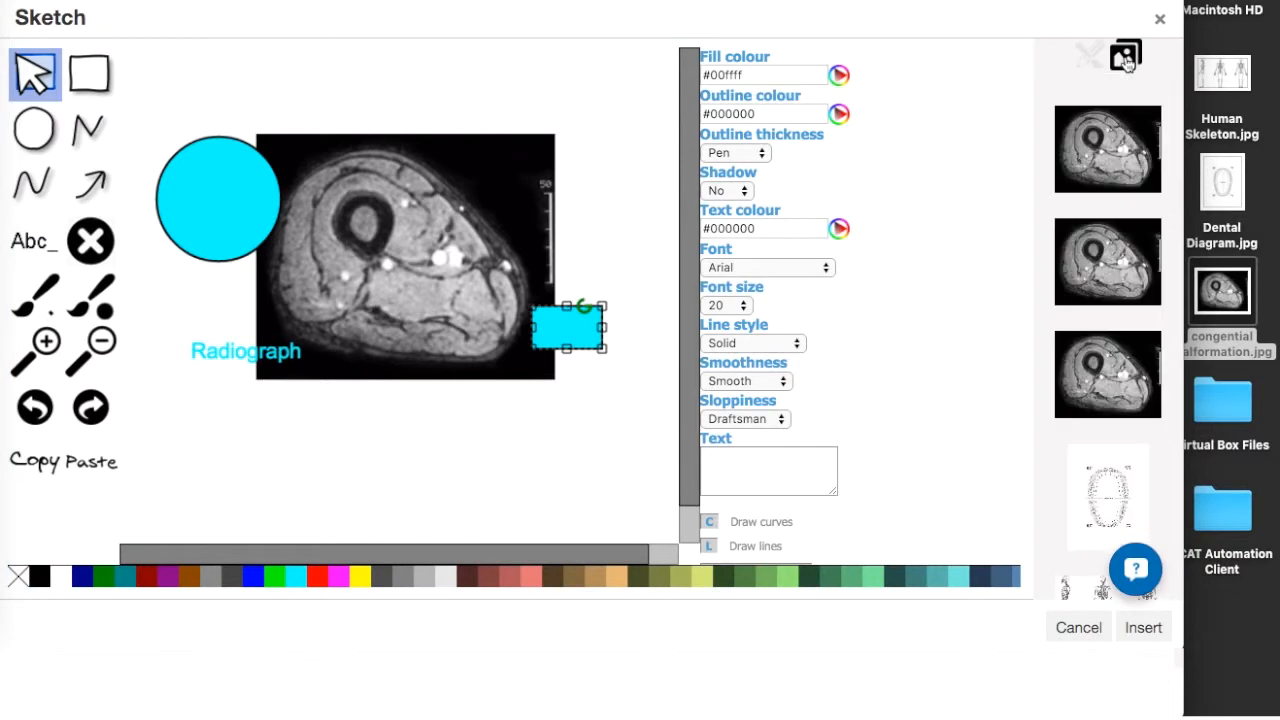
click(1102, 498)
drag(491, 414, 333, 298)
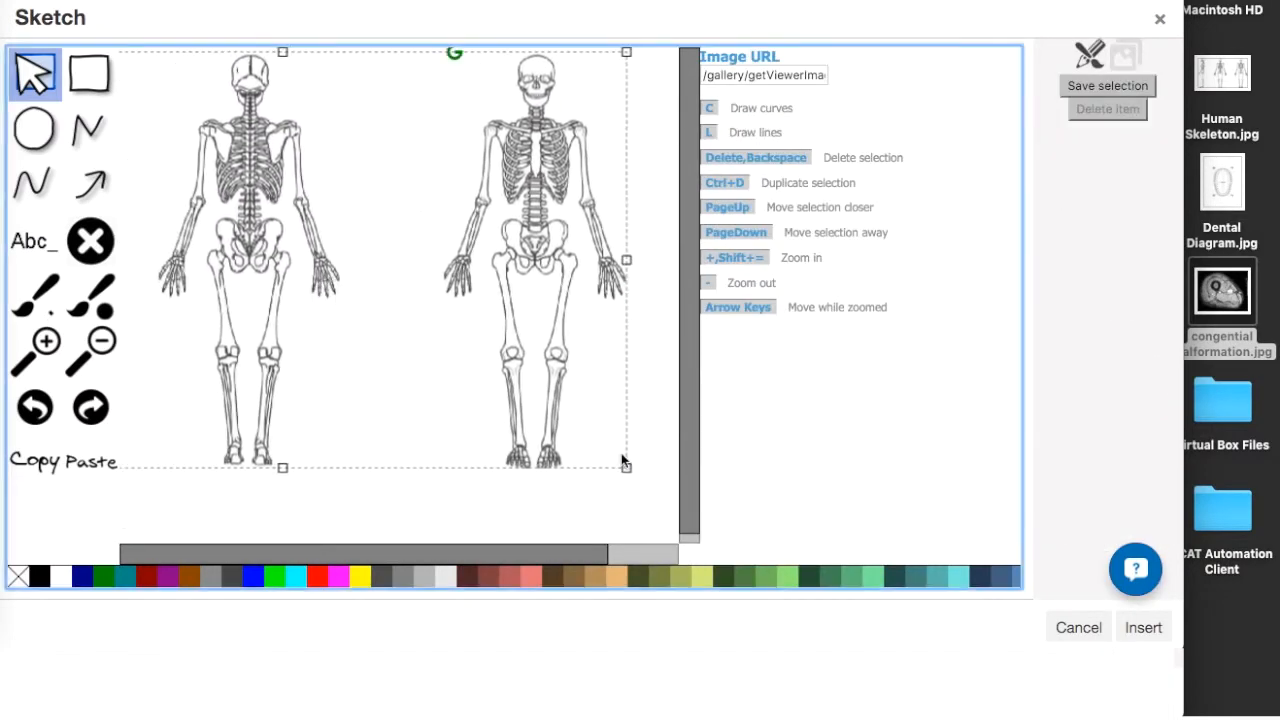
drag(626, 468, 164, 188)
drag(119, 91, 529, 392)
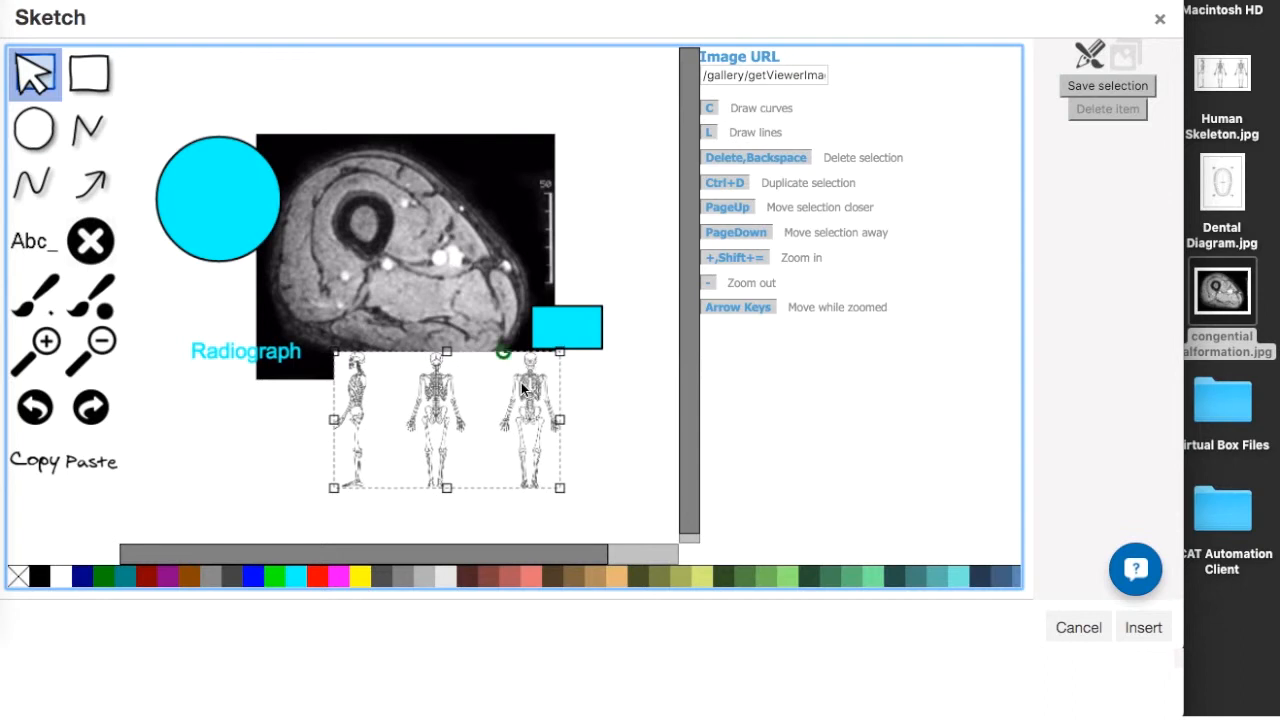
Draw a short black arrow pointing right at the legs of the leftmost skeleton
click(86, 189)
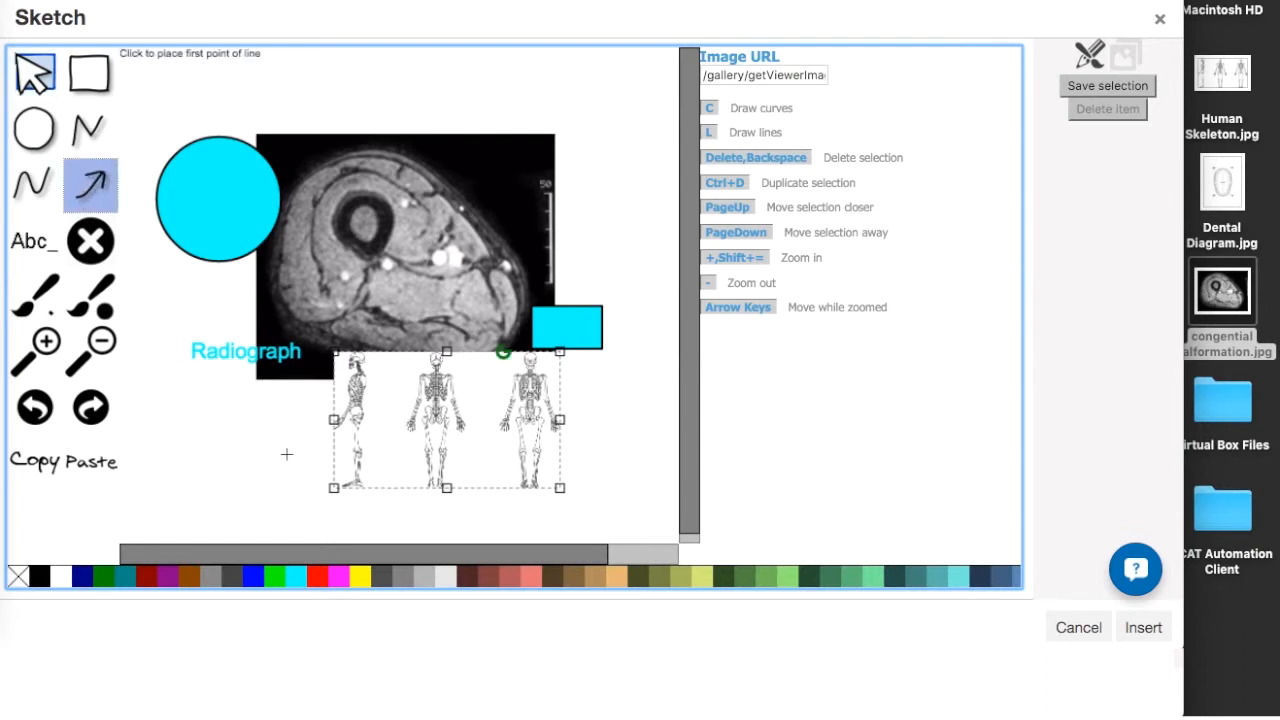
click(278, 448)
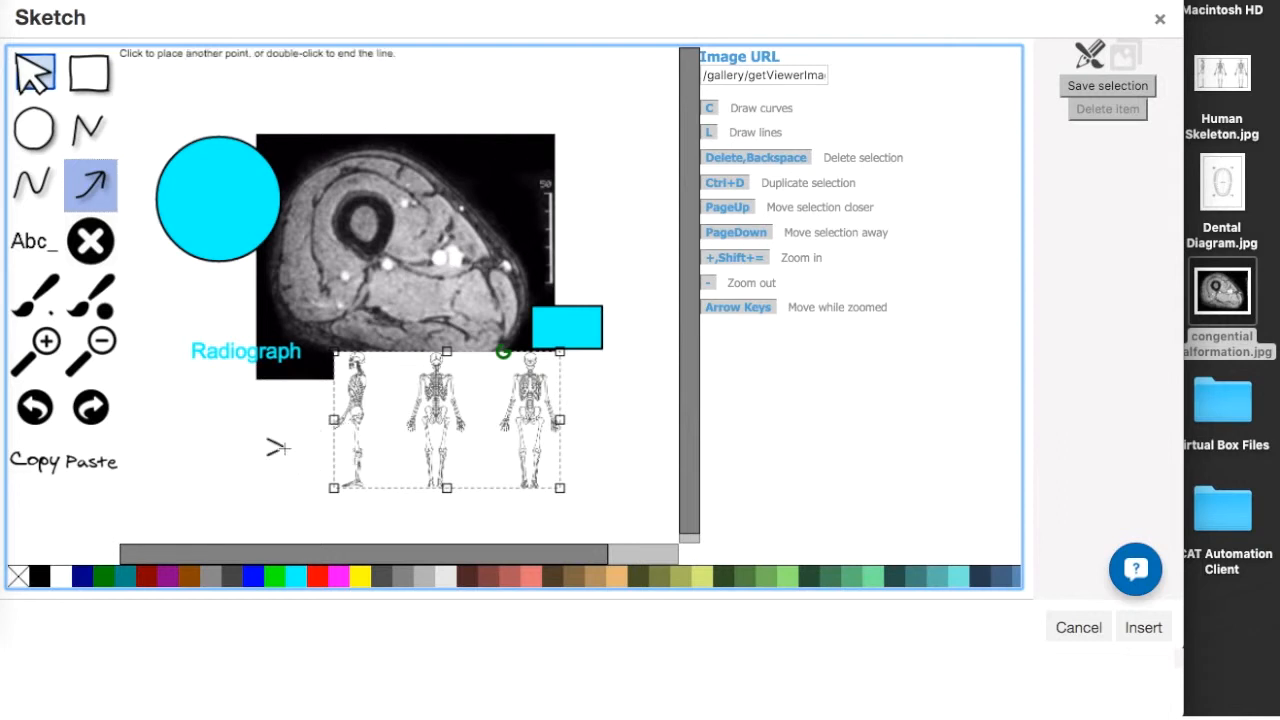
double_click(351, 436)
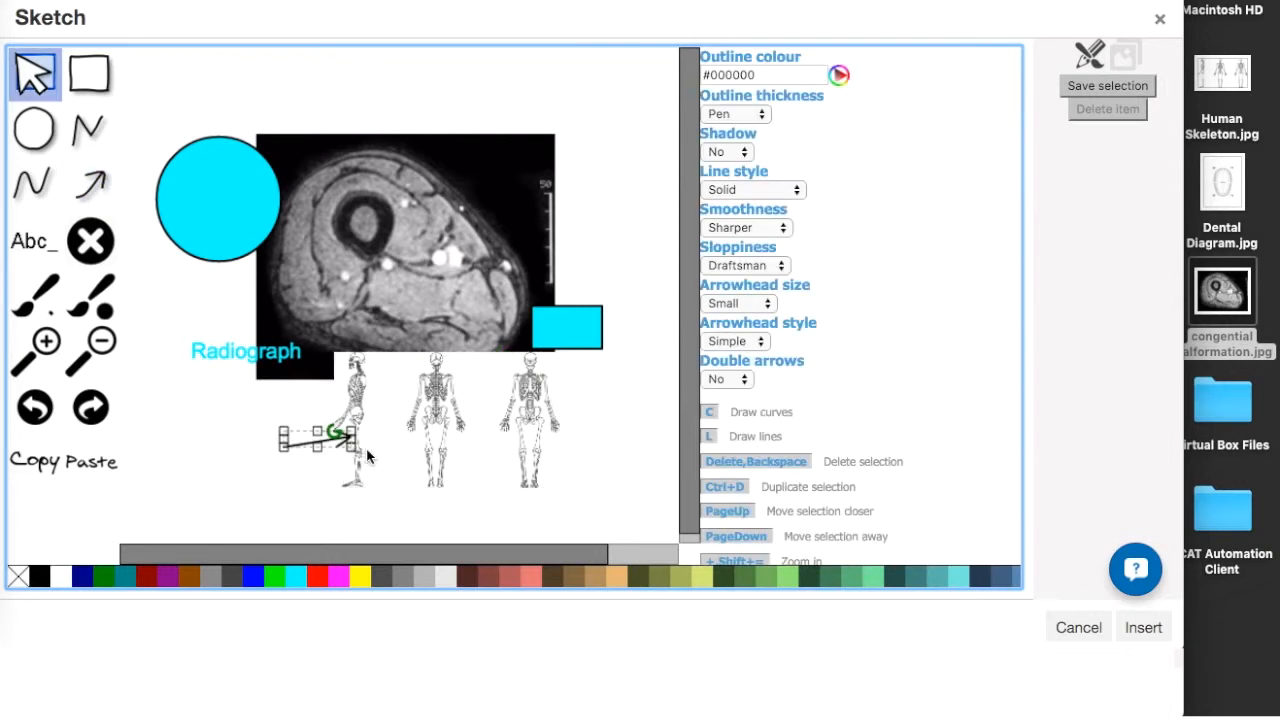
Insert the finished sketch into the document and bring it into view
click(1140, 628)
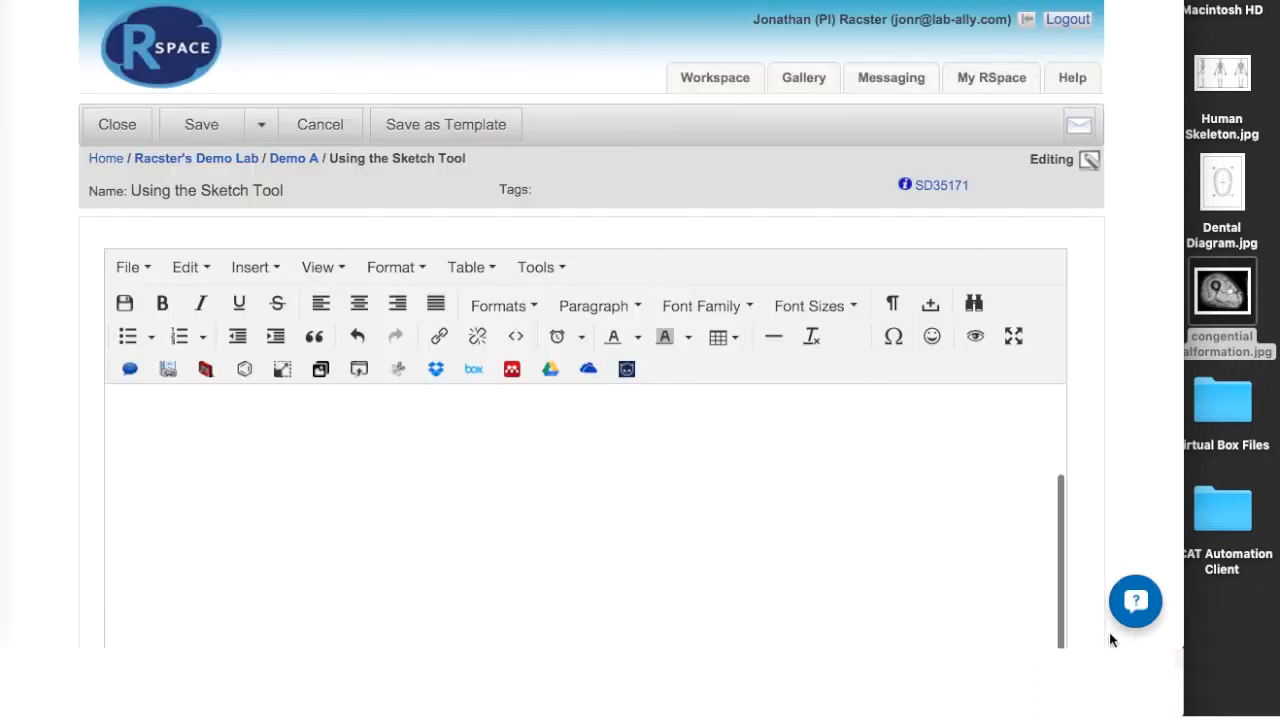
scroll(928, 505, down, 10)
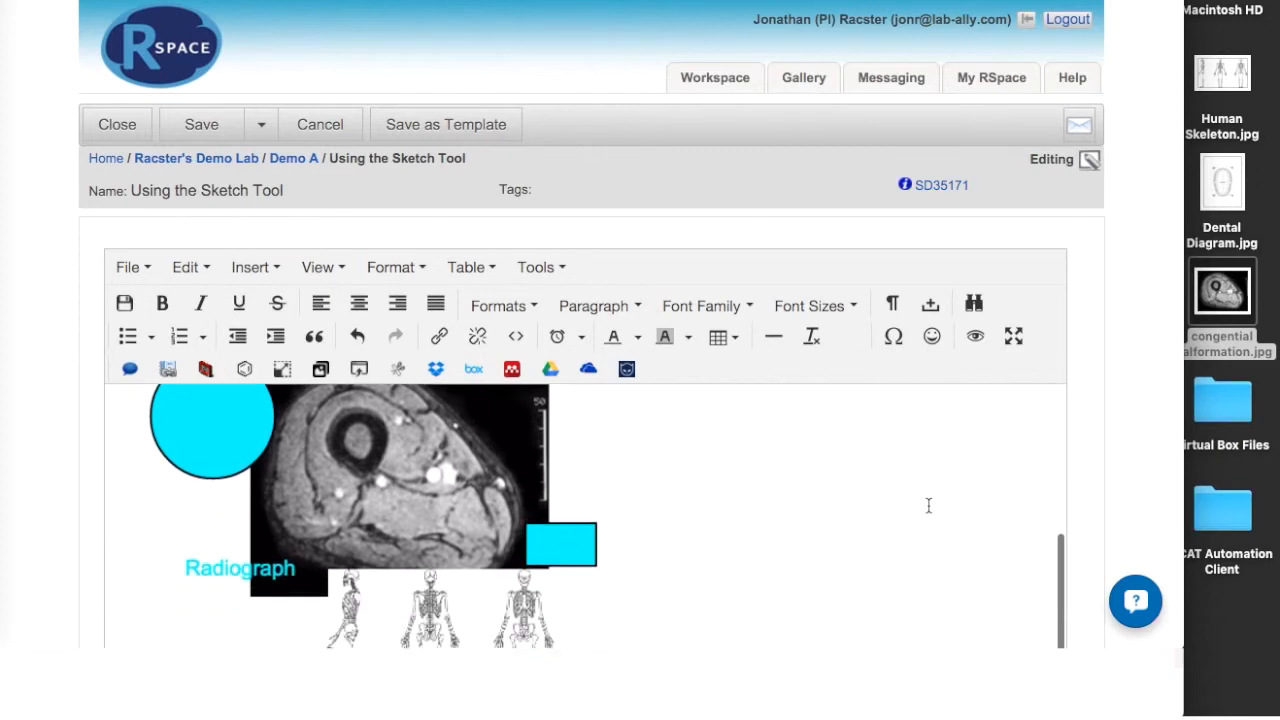
scroll(634, 520, up, 3)
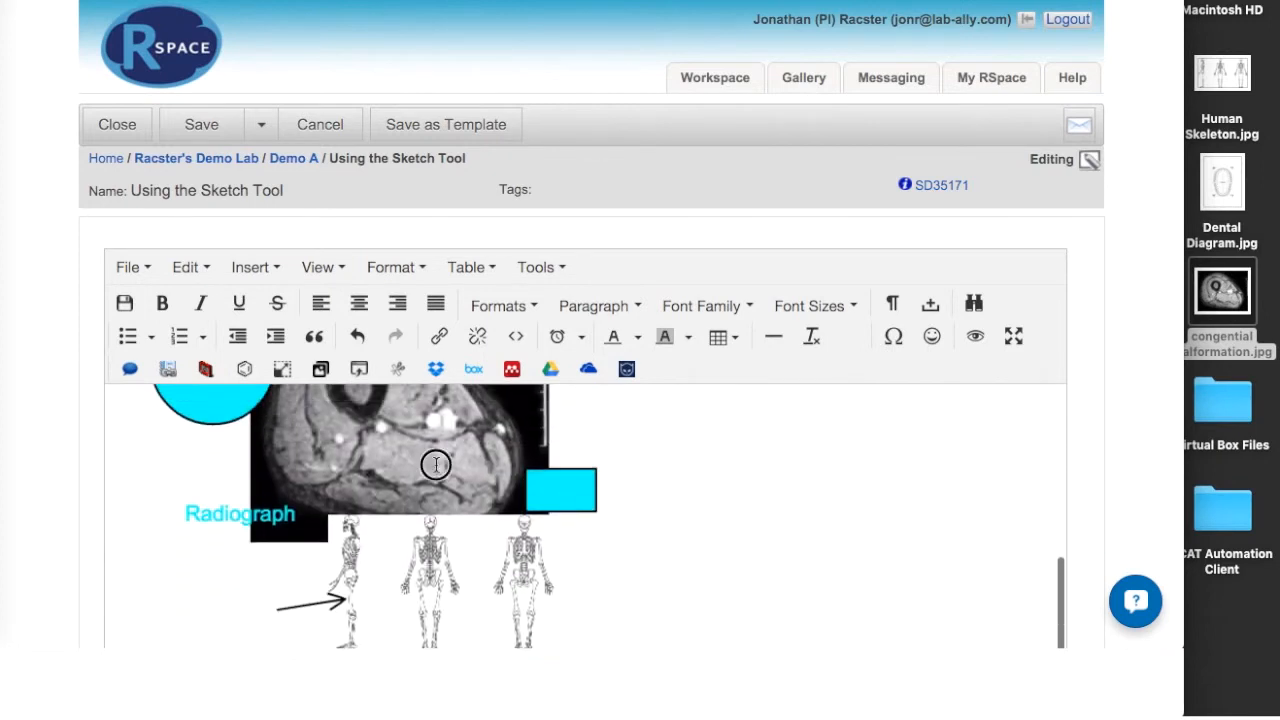
Select the inserted sketch and enlarge it proportionally to span most of the text area's width
click(435, 464)
scroll(436, 464, down, 1)
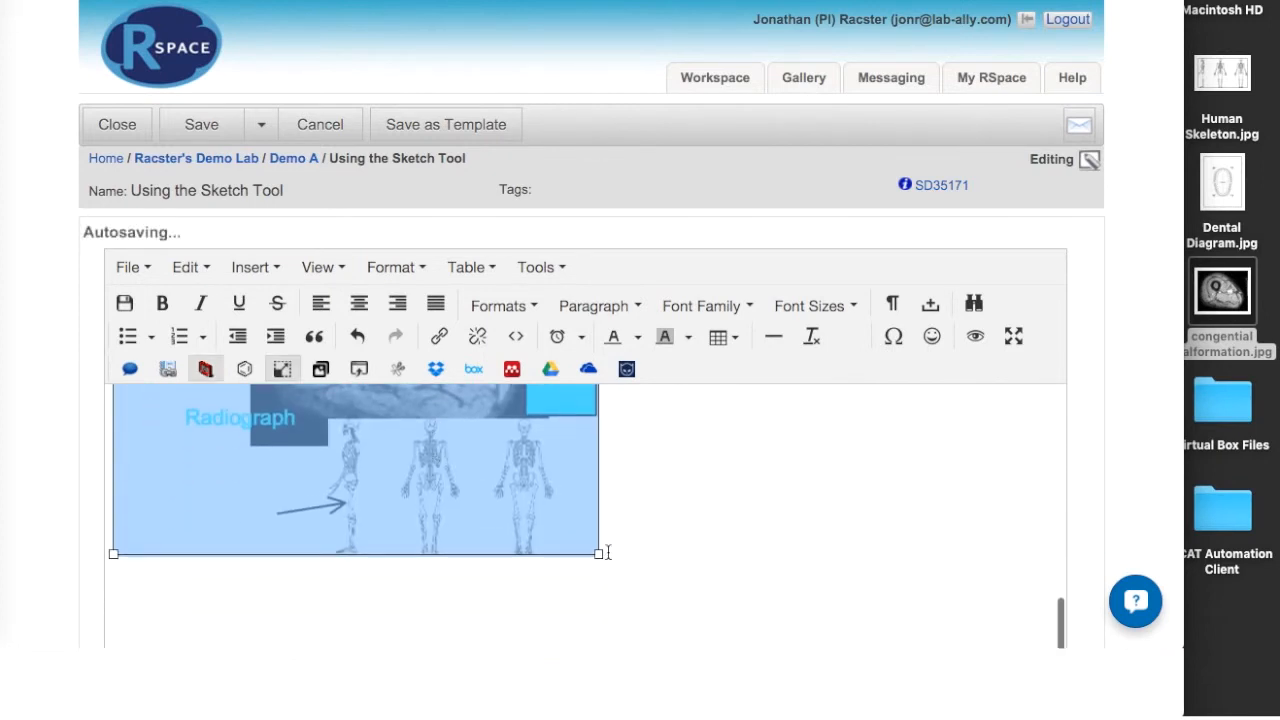
drag(600, 555, 924, 647)
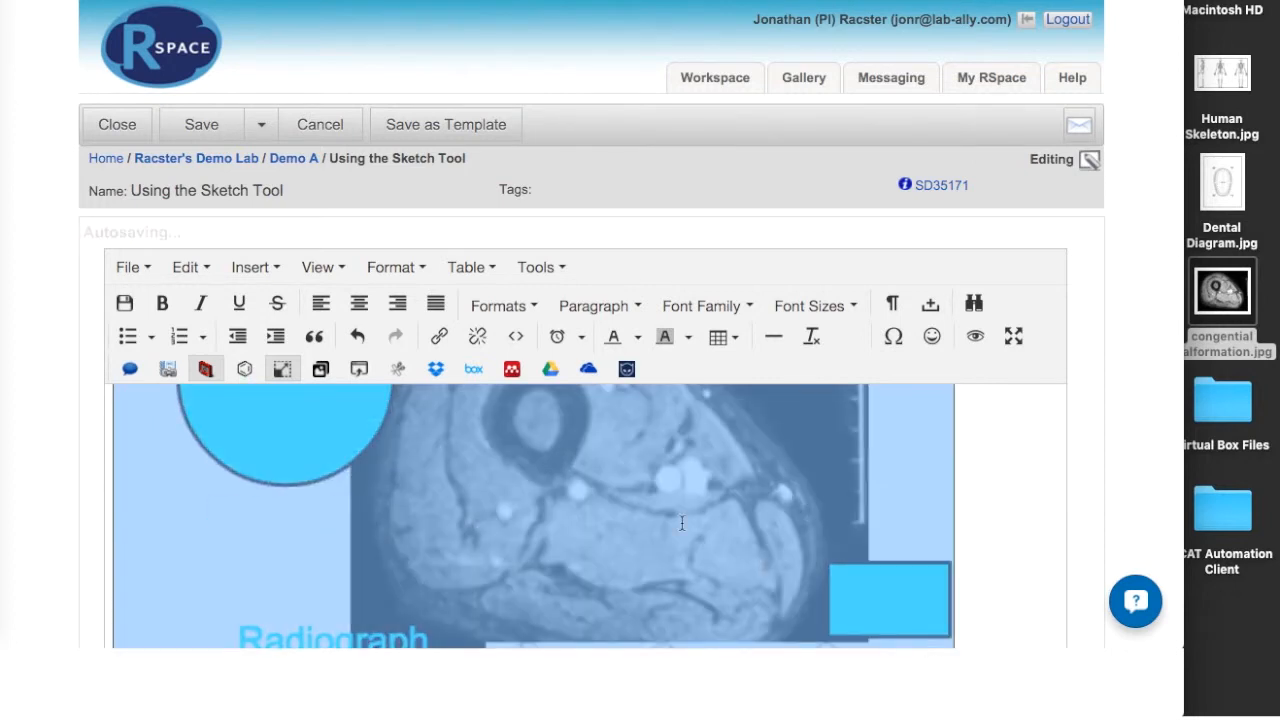
Examine the enlarged sketch and its placement beneath the original scan image in the document
scroll(681, 524, down, 10)
scroll(682, 525, up, 4)
scroll(682, 525, down, 5)
scroll(682, 525, up, 5)
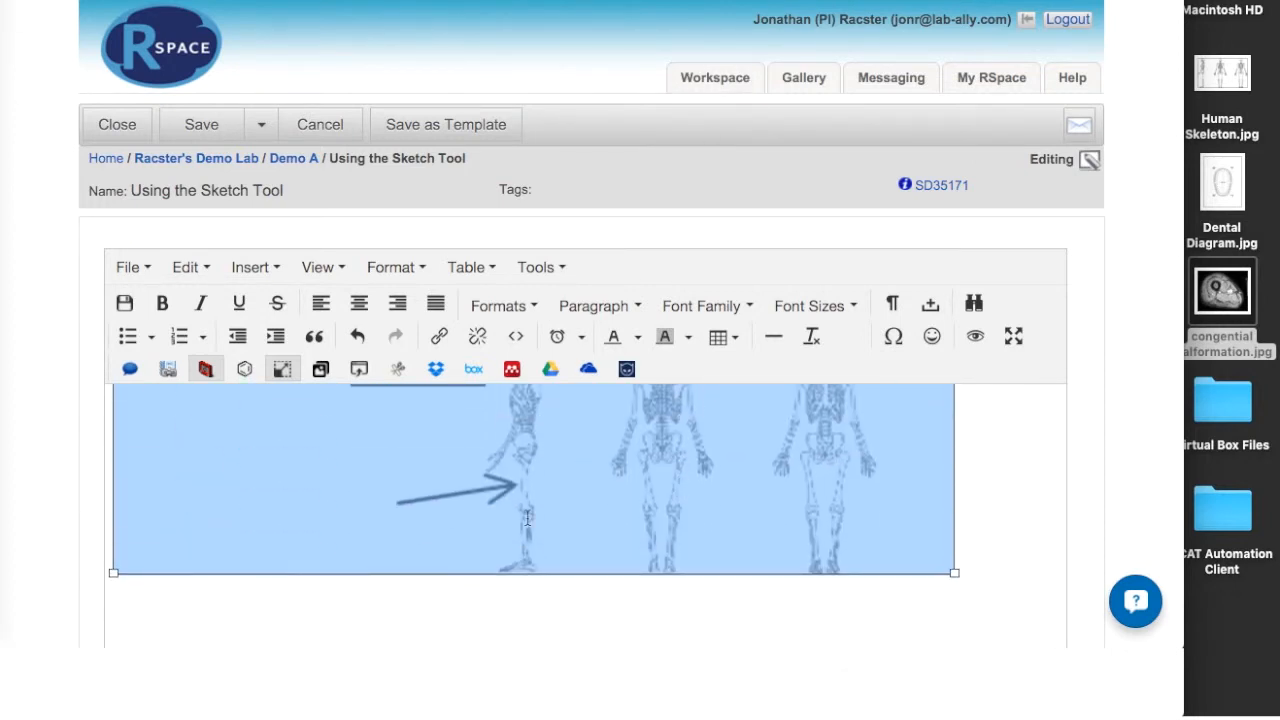
scroll(527, 517, up, 10)
scroll(527, 518, down, 3)
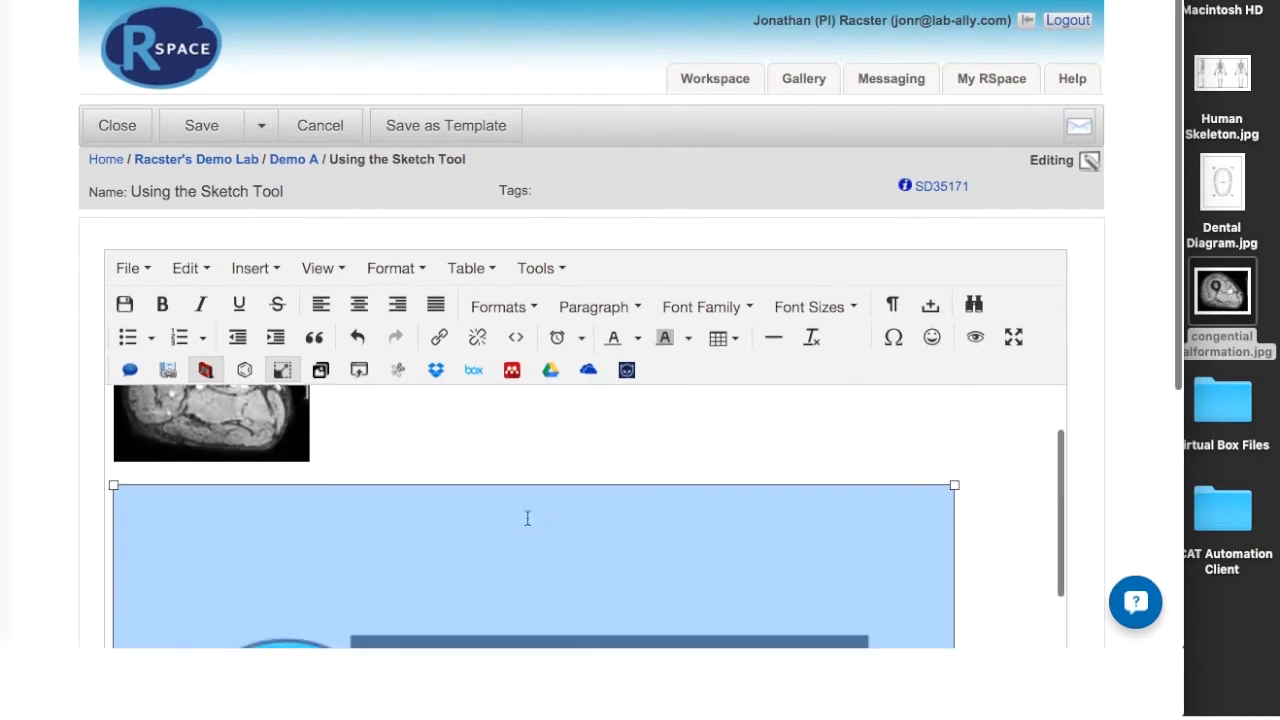
scroll(527, 517, down, 10)
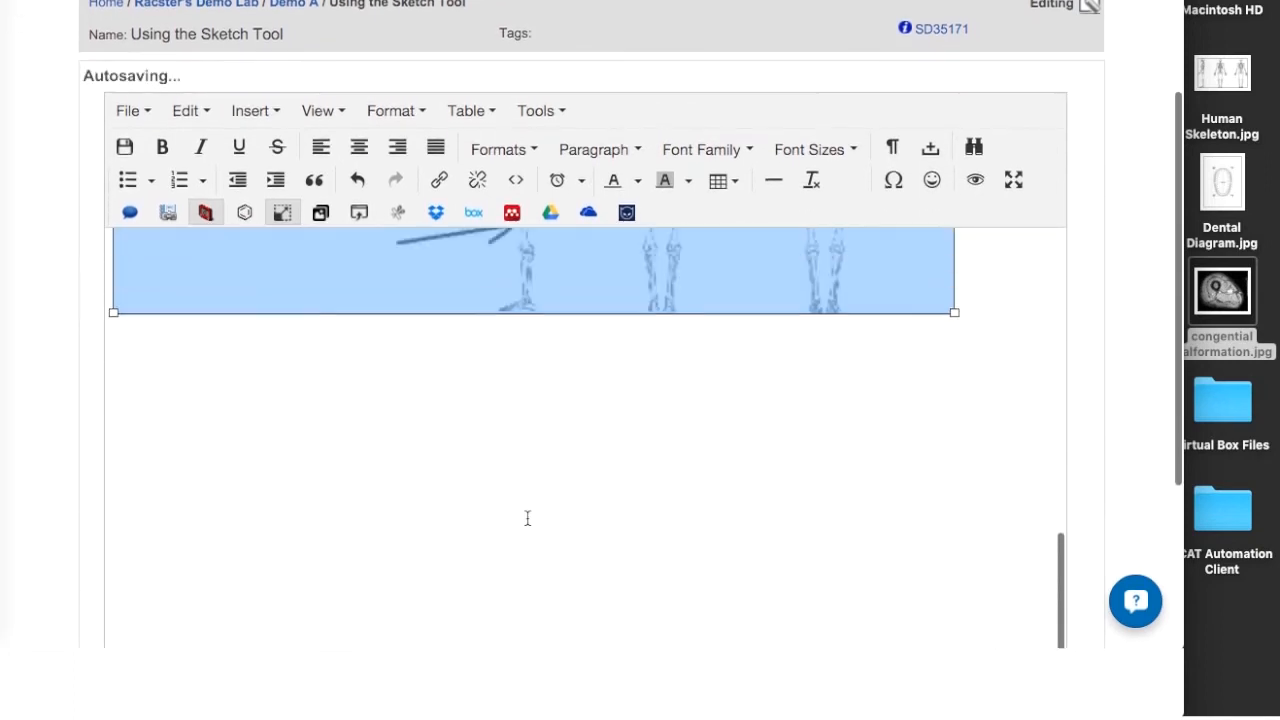
scroll(527, 517, up, 10)
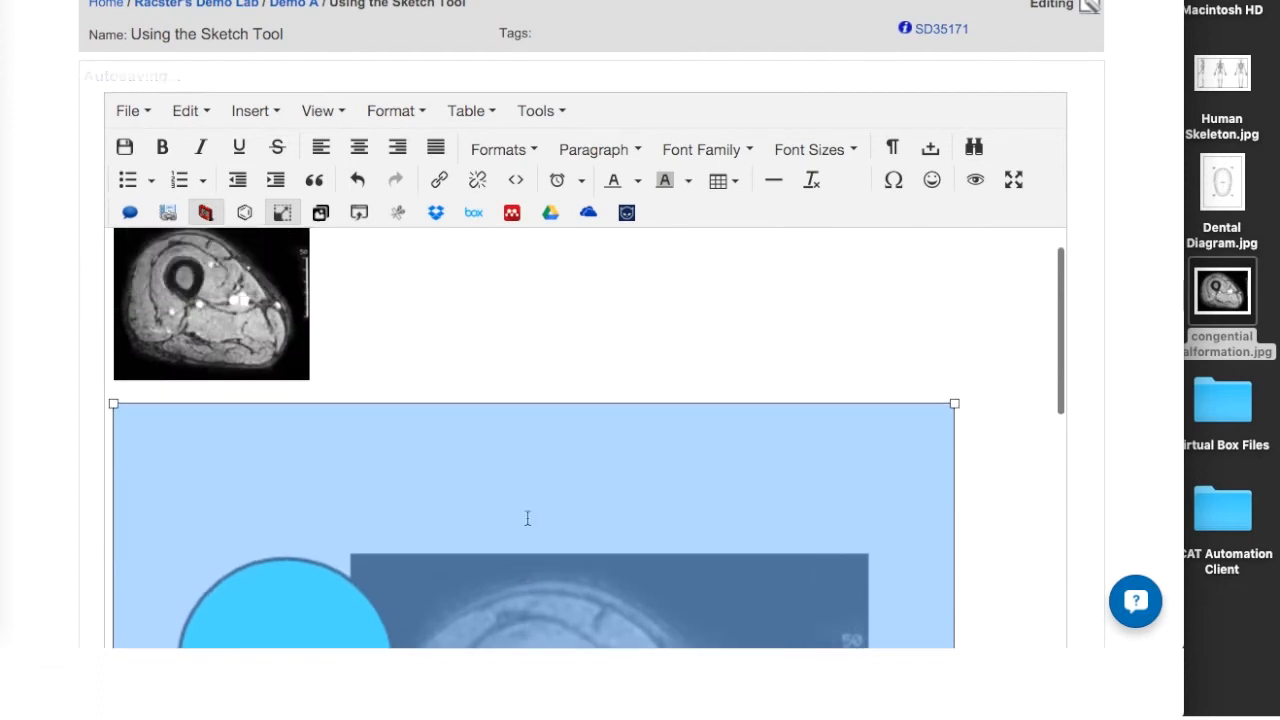
scroll(527, 517, up, 5)
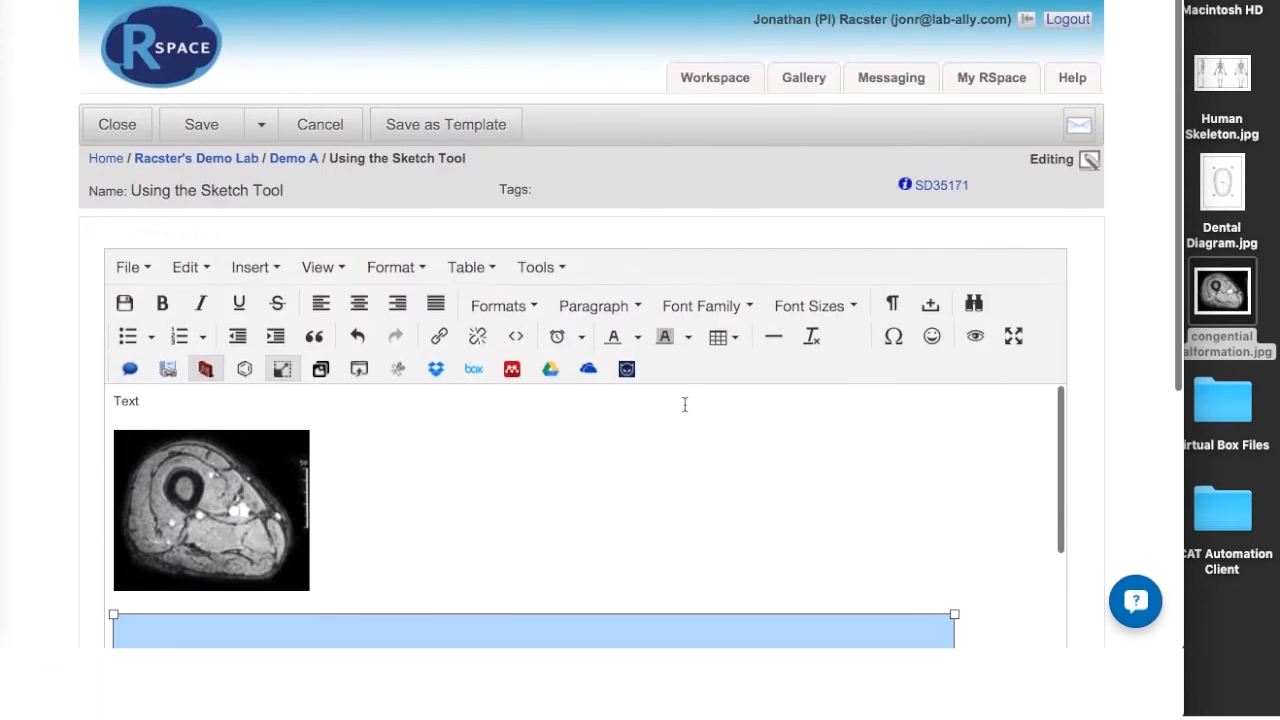
Open the sketch tool again from the document editor
click(279, 272)
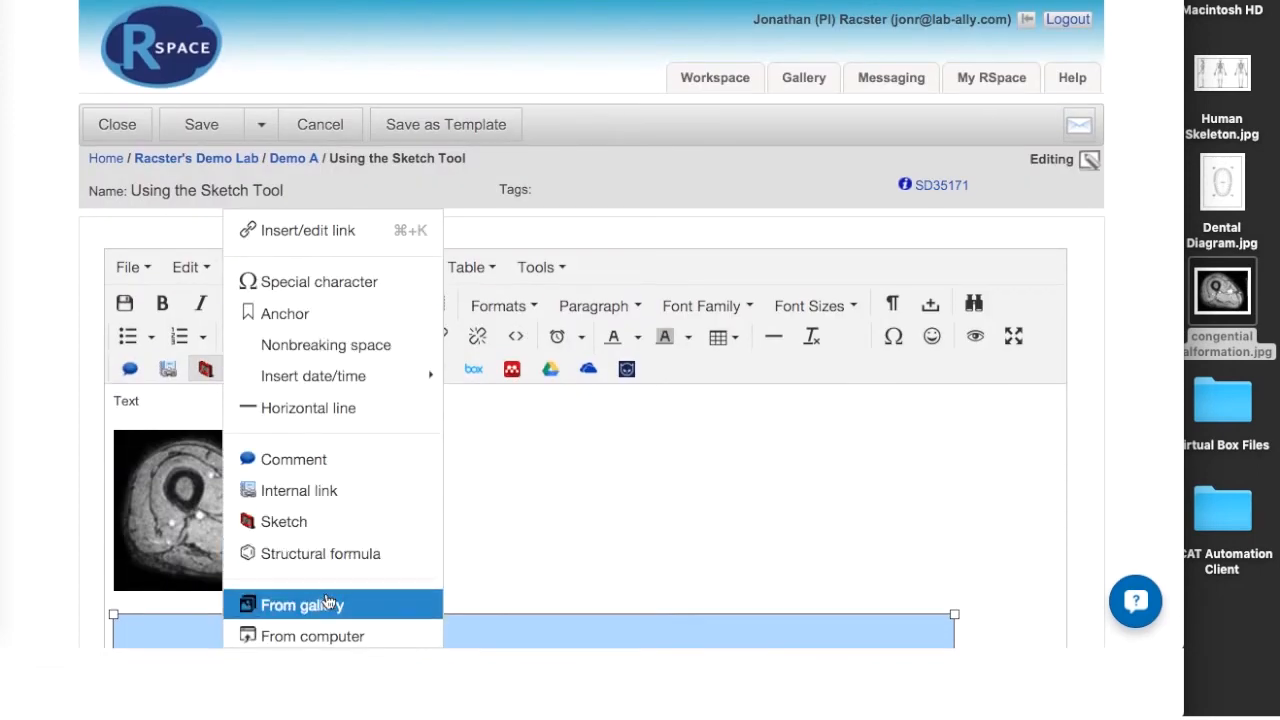
click(312, 533)
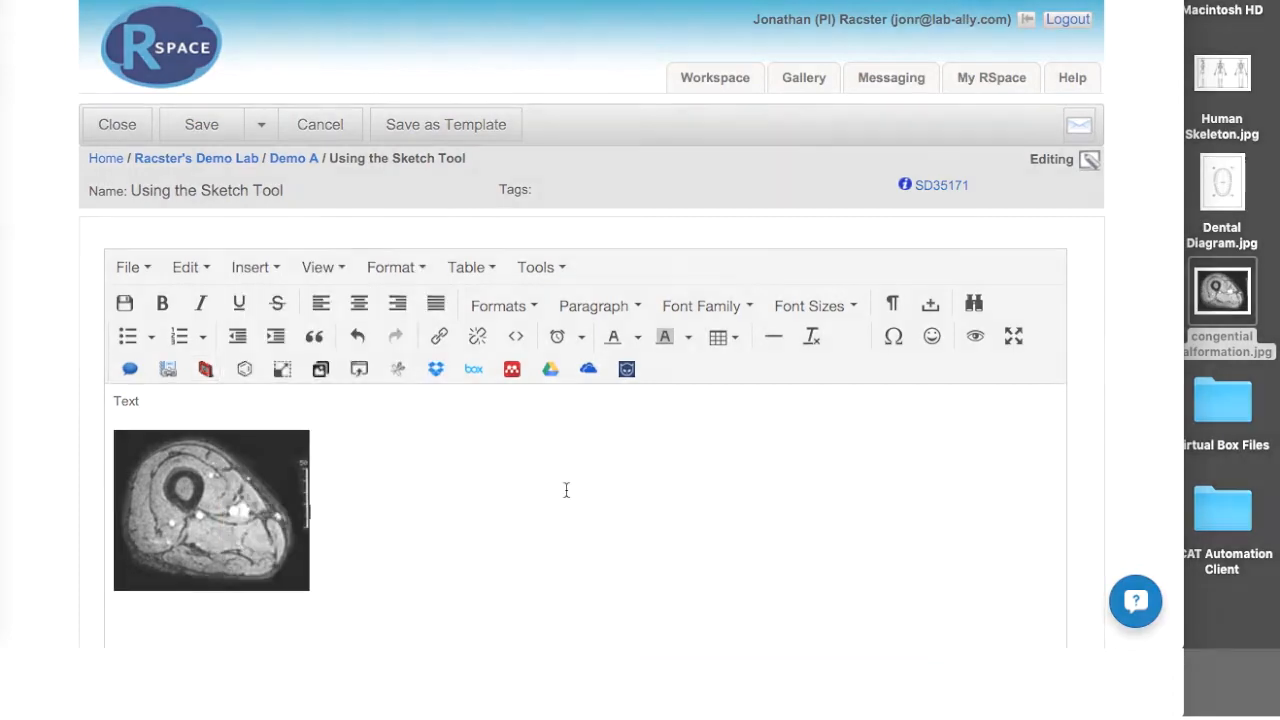